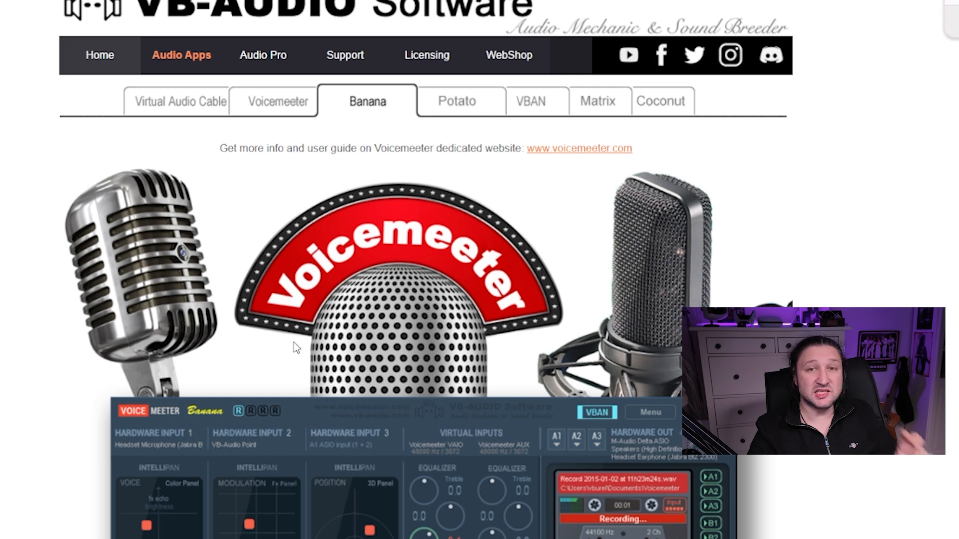
Open the Virtual Audio Cable page on the VB-Audio website.
{"action": "left_click", "coordinate": [175, 110]}
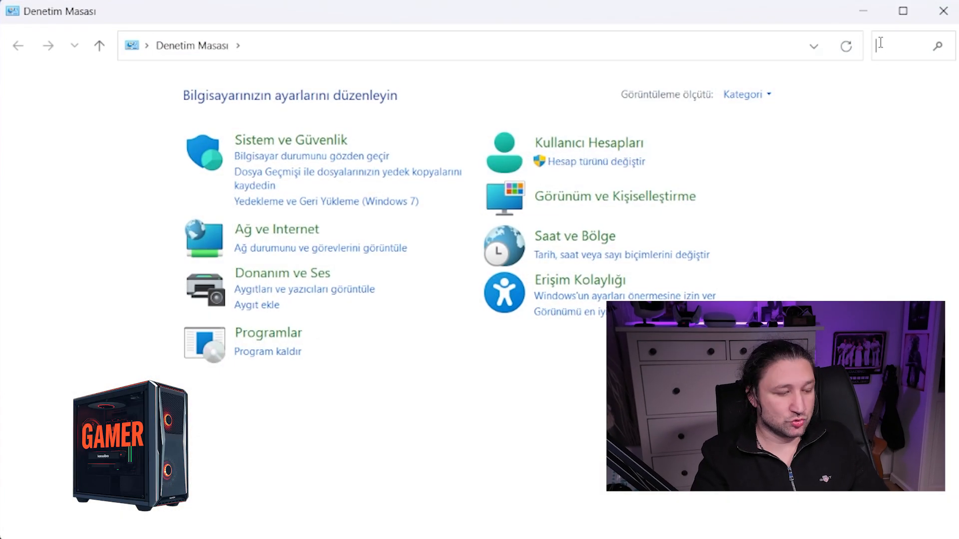
Find the sound settings by searching the Control Panel for "ses" and view the options of the GSV2K11 CAP playback device.
{"action": "type", "text": "ses"}
{"action": "left_click", "coordinate": [100, 112]}
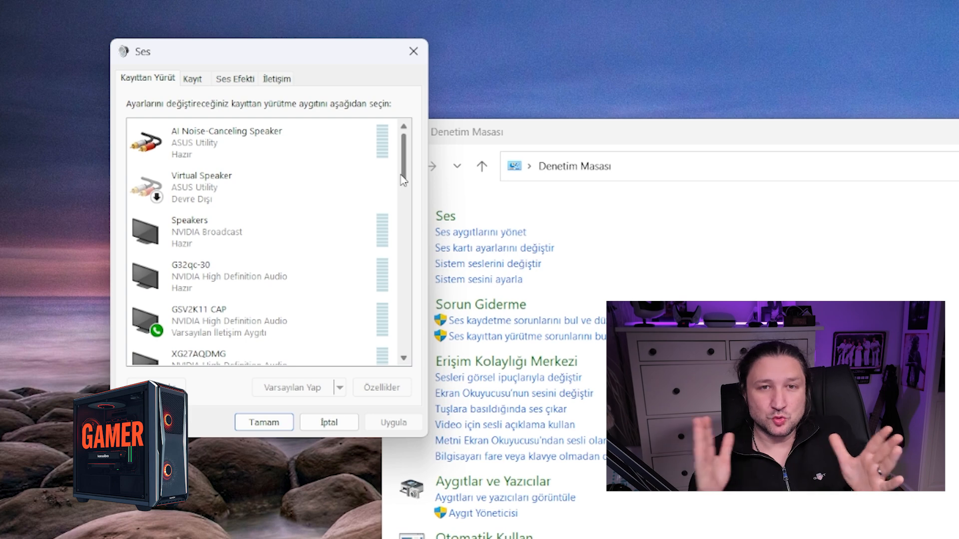
{"action": "scroll", "coordinate": [269, 314], "scroll_direction": "down", "scroll_amount": 3}
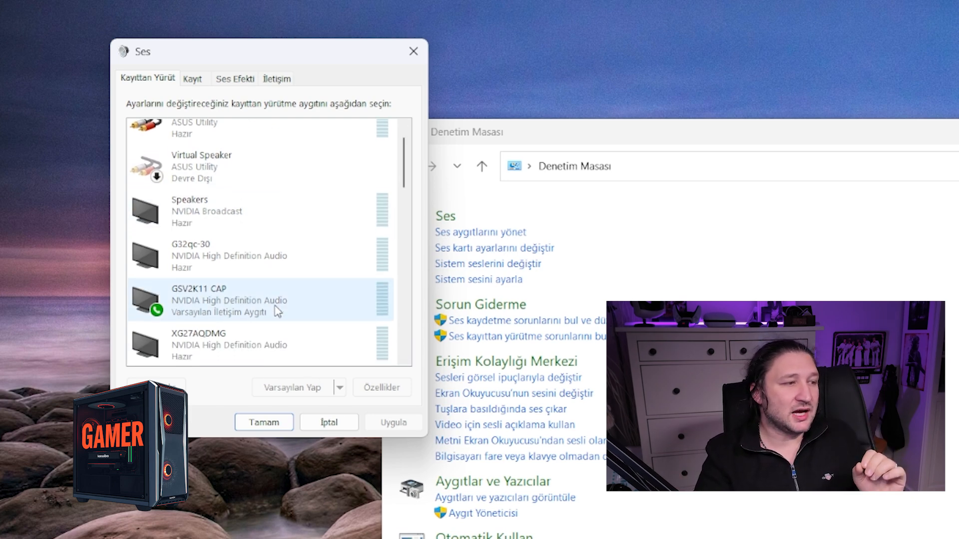
{"action": "right_click", "coordinate": [258, 191]}
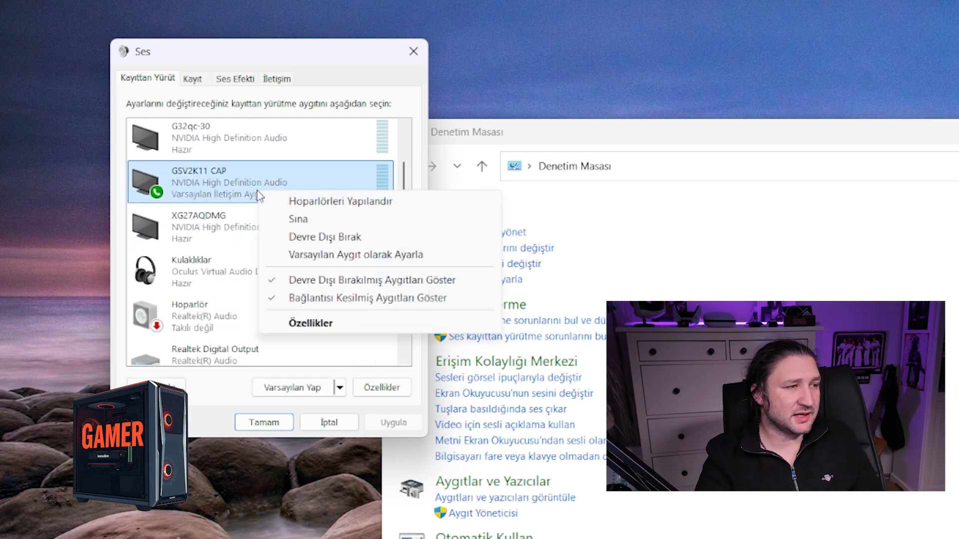
{"action": "left_click", "coordinate": [409, 184]}
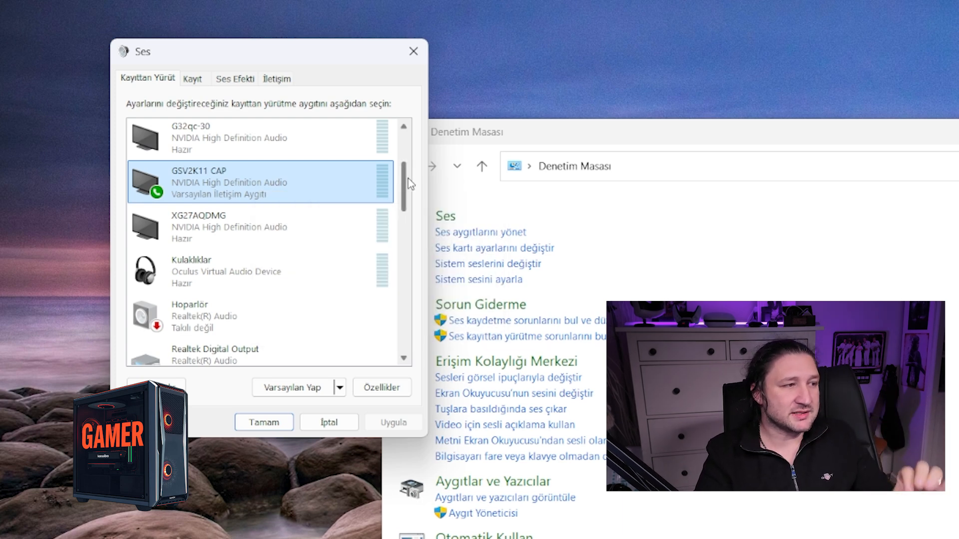
Set Voicemeeter AUX Input as the default communication device for playback.
{"action": "left_click_drag", "start_coordinate": [408, 184], "coordinate": [410, 306]}
{"action": "left_click", "coordinate": [287, 163]}
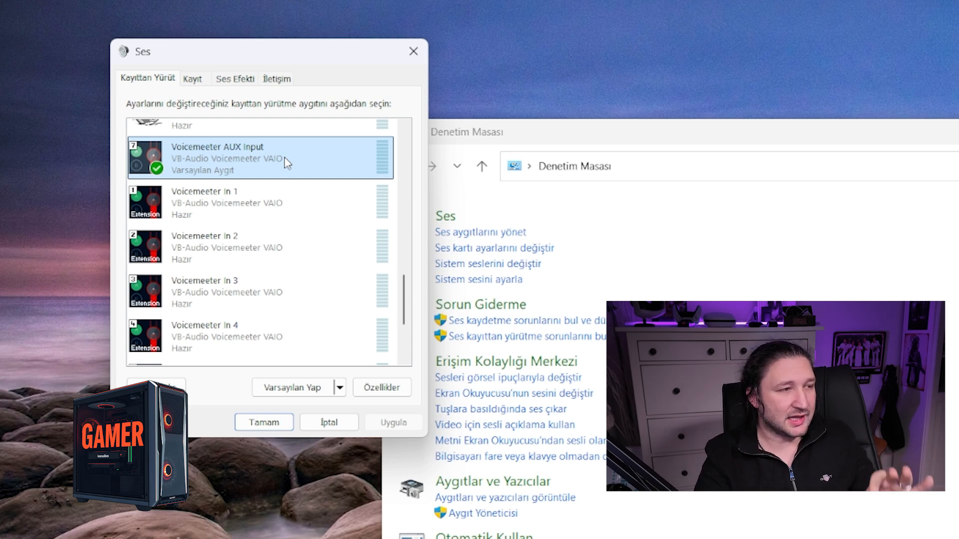
{"action": "right_click", "coordinate": [287, 163]}
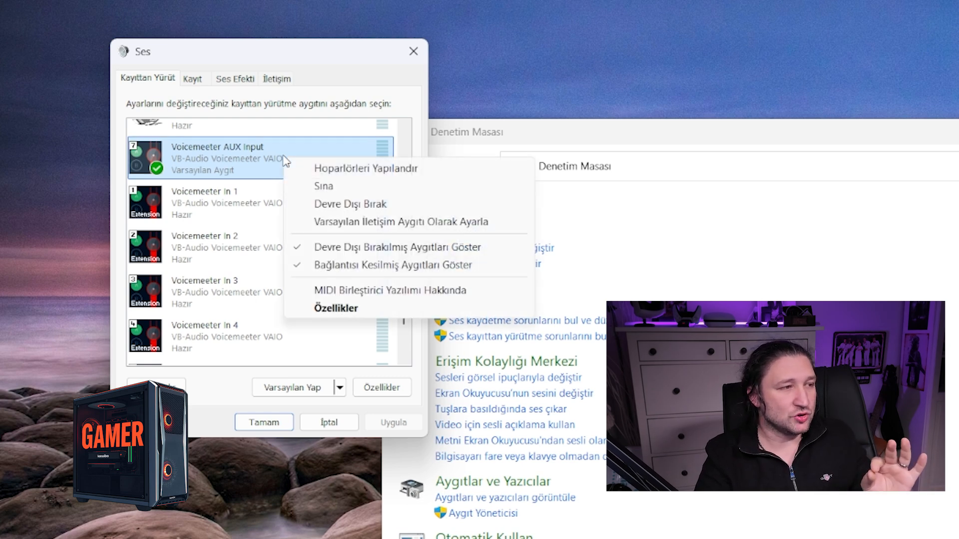
{"action": "left_click", "coordinate": [376, 224]}
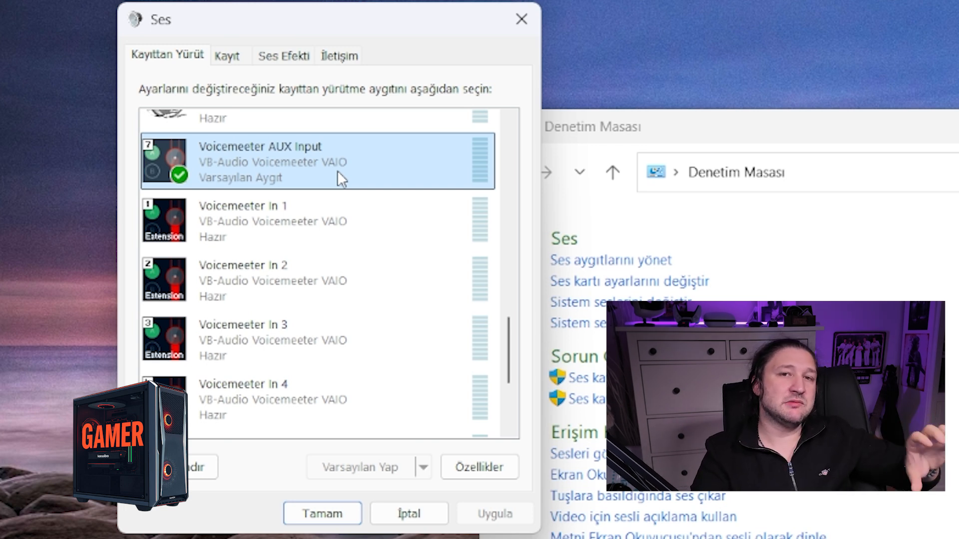
View the options of the RØDE NT-USB Mini desktop microphone among the recording devices and close the sound settings.
{"action": "left_click", "coordinate": [247, 56]}
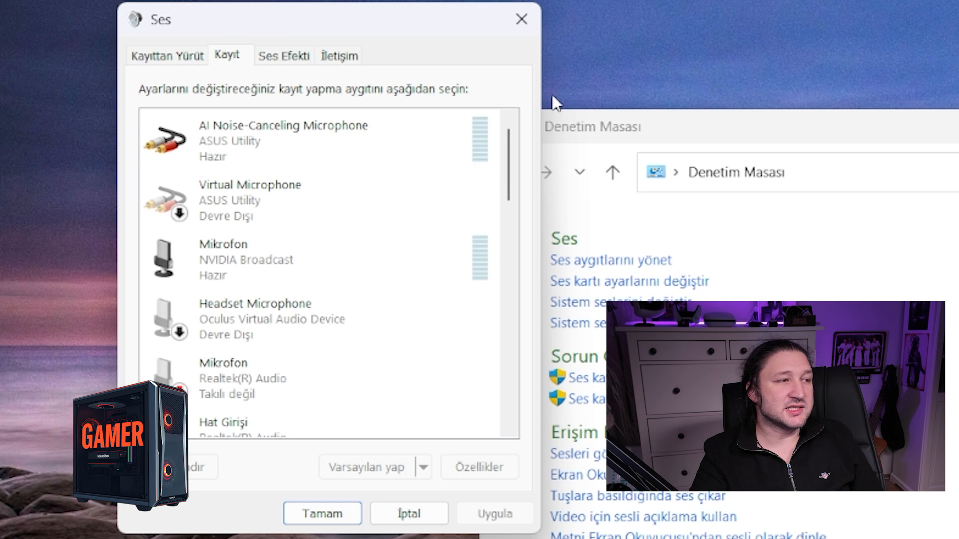
{"action": "left_click_drag", "start_coordinate": [508, 193], "coordinate": [508, 312]}
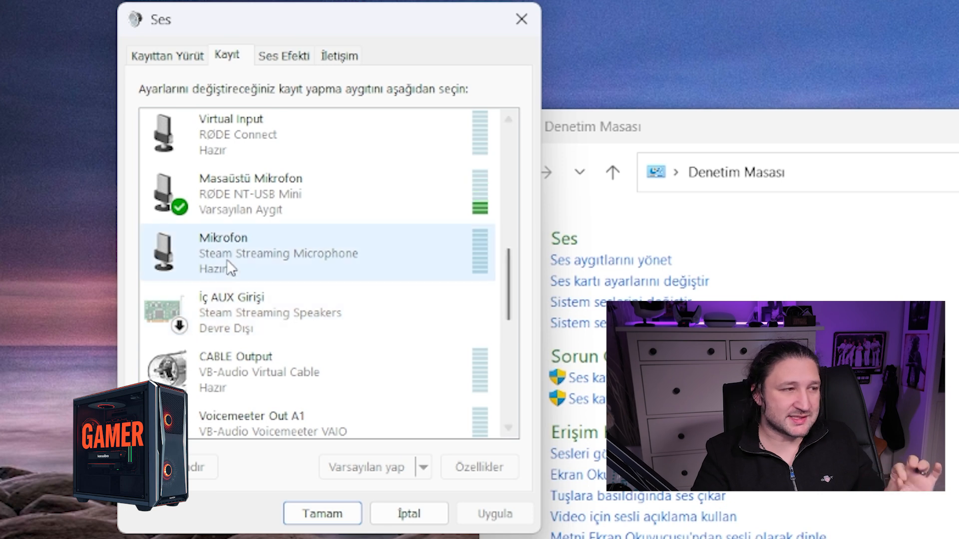
{"action": "right_click", "coordinate": [248, 210]}
{"action": "left_click", "coordinate": [364, 189]}
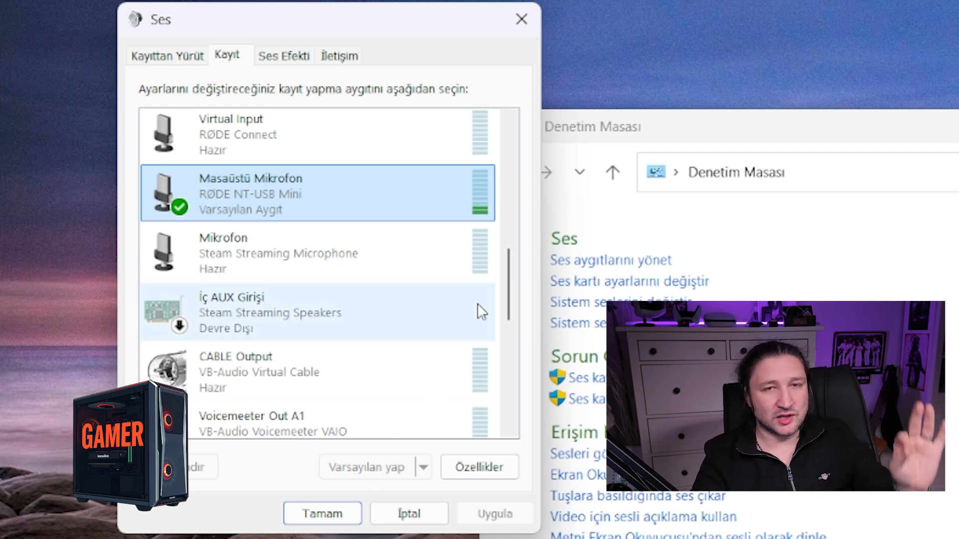
{"action": "left_click", "coordinate": [521, 19]}
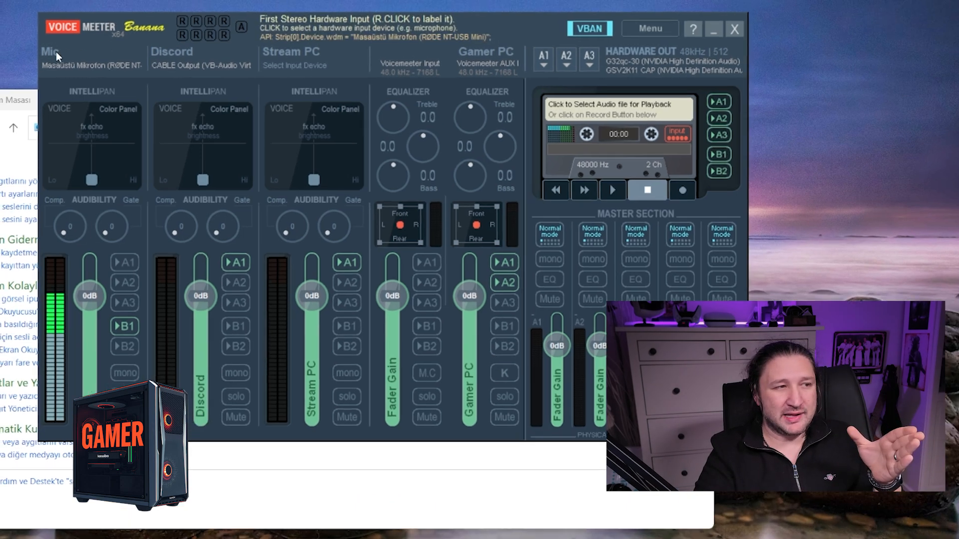
Label the first hardware input Mic and the second hardware input Discord.
{"action": "right_click", "coordinate": [49, 48]}
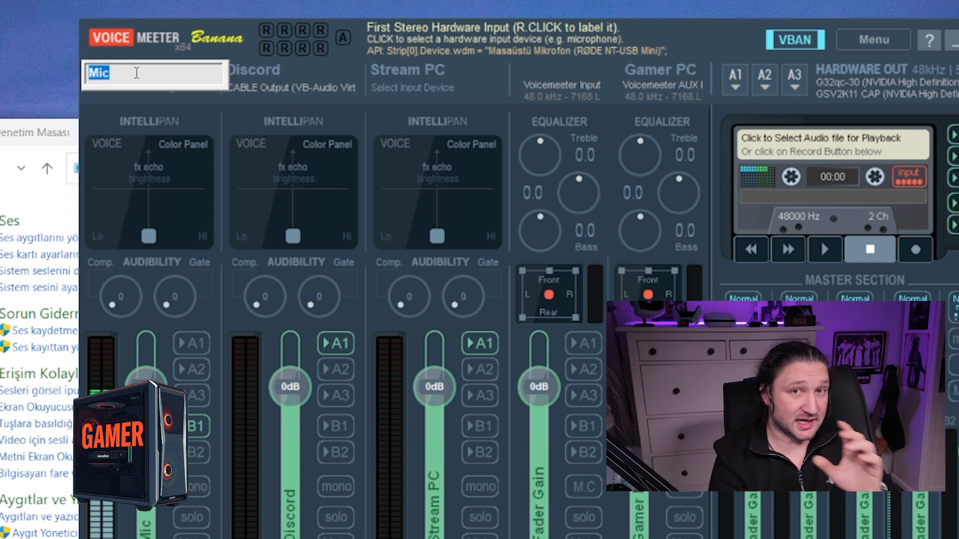
{"action": "type", "text": "Mic"}
{"action": "key", "text": "Return"}
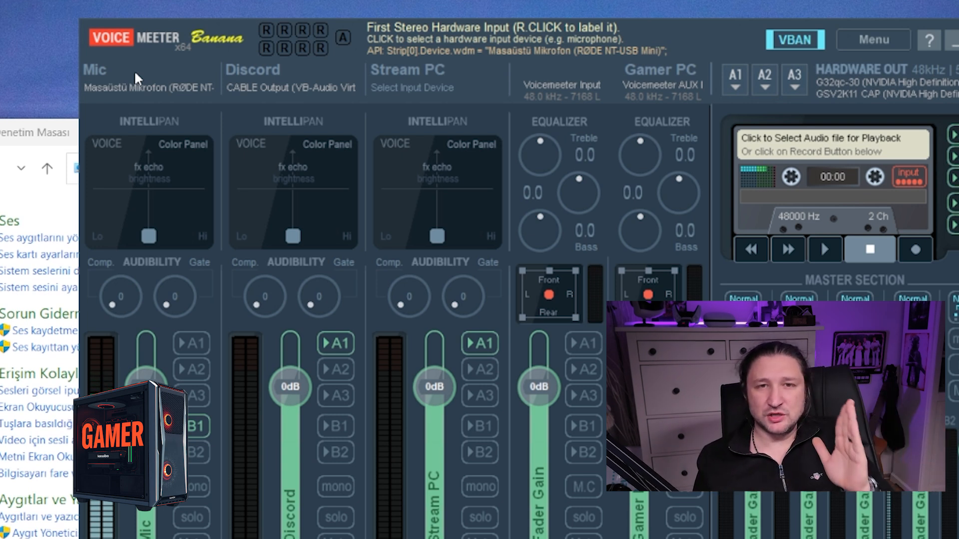
{"action": "right_click", "coordinate": [252, 69]}
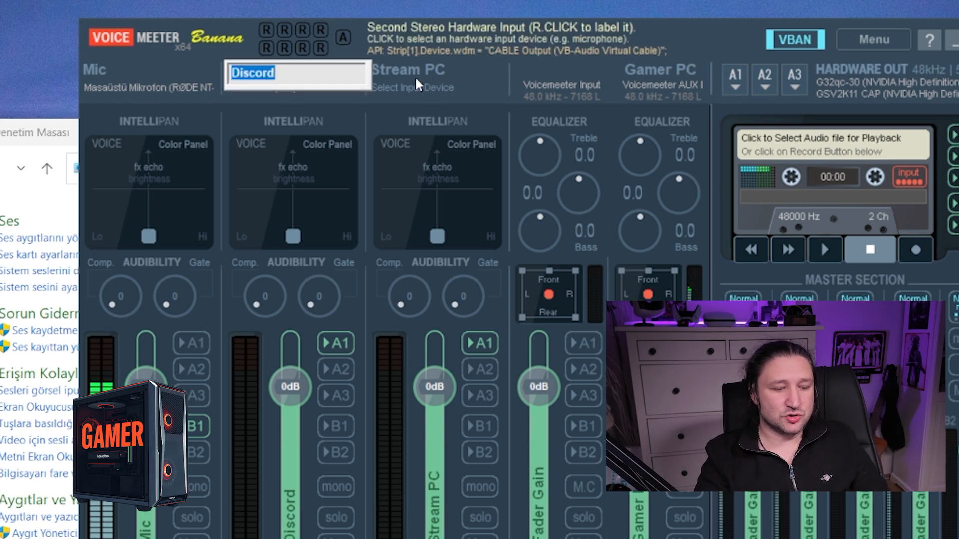
{"action": "key", "text": "Return"}
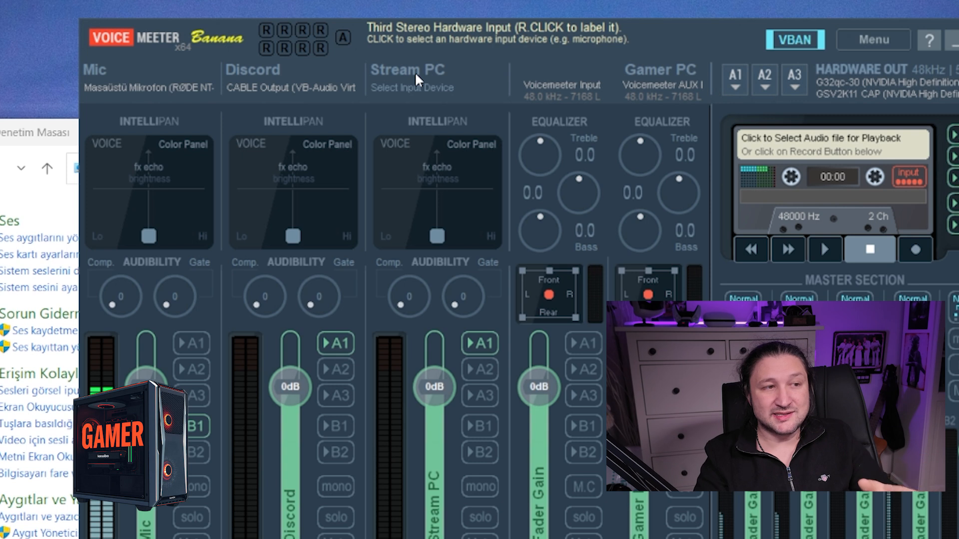
Label the third hardware input Stream PC and open the label of the second virtual input, Gamer PC.
{"action": "right_click", "coordinate": [417, 78]}
{"action": "key", "text": "Return"}
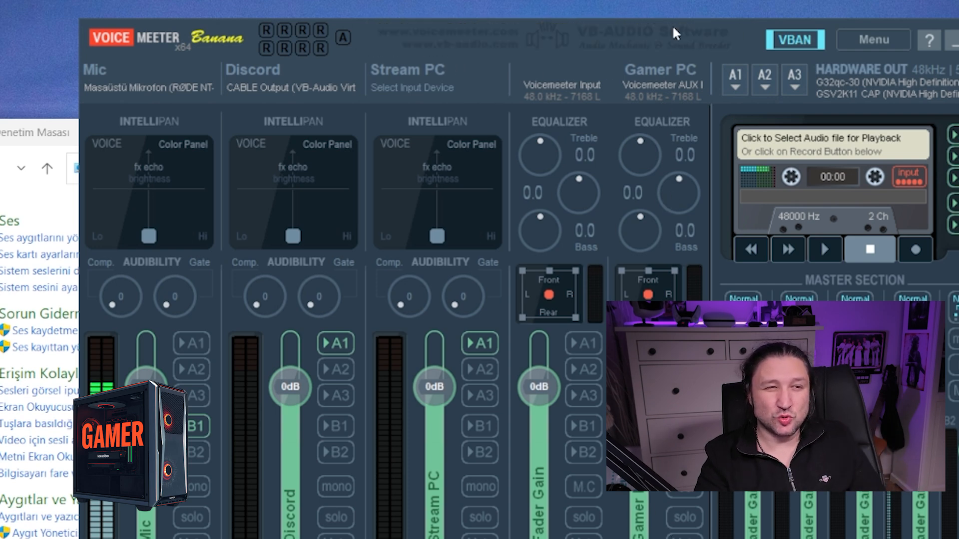
{"action": "right_click", "coordinate": [662, 69]}
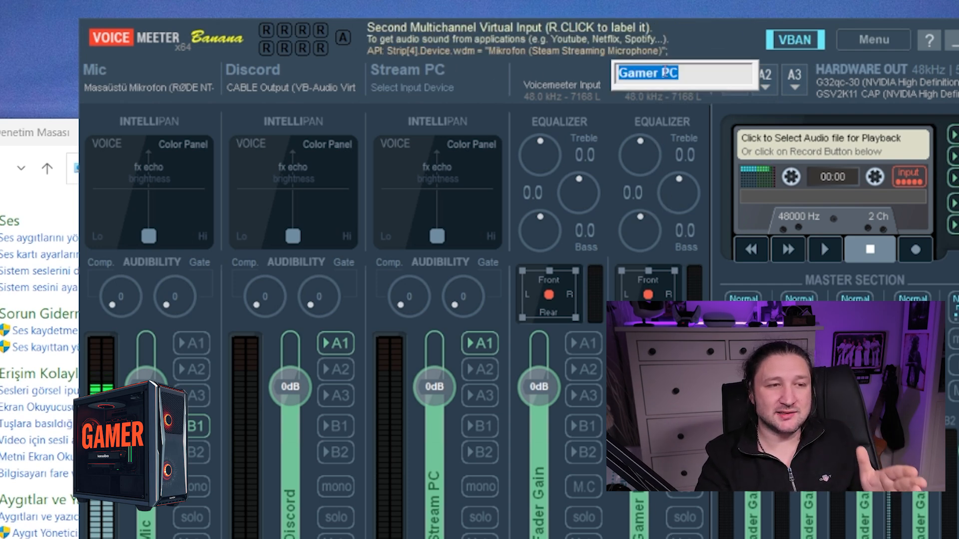
{"action": "key", "text": "Escape"}
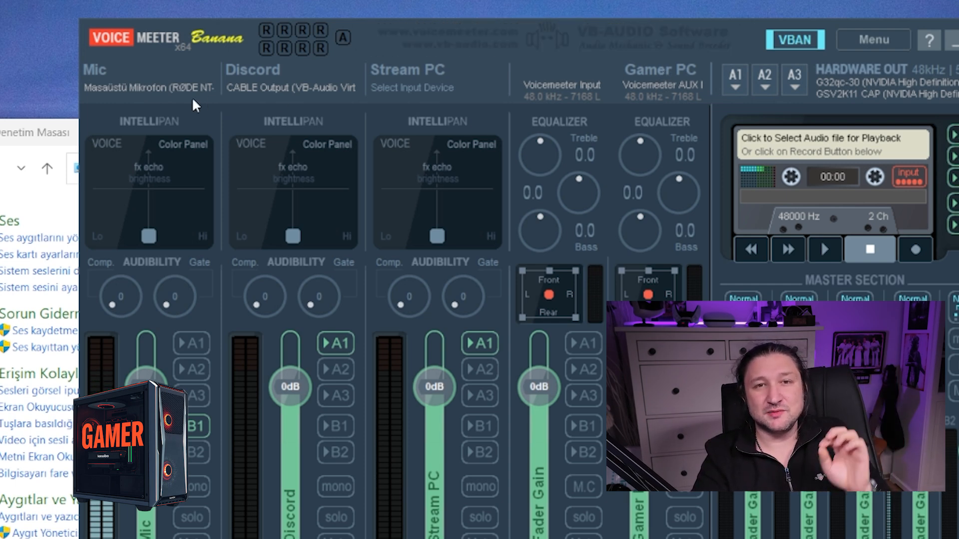
View the WDM input devices available for the Mic strip.
{"action": "left_click", "coordinate": [152, 89]}
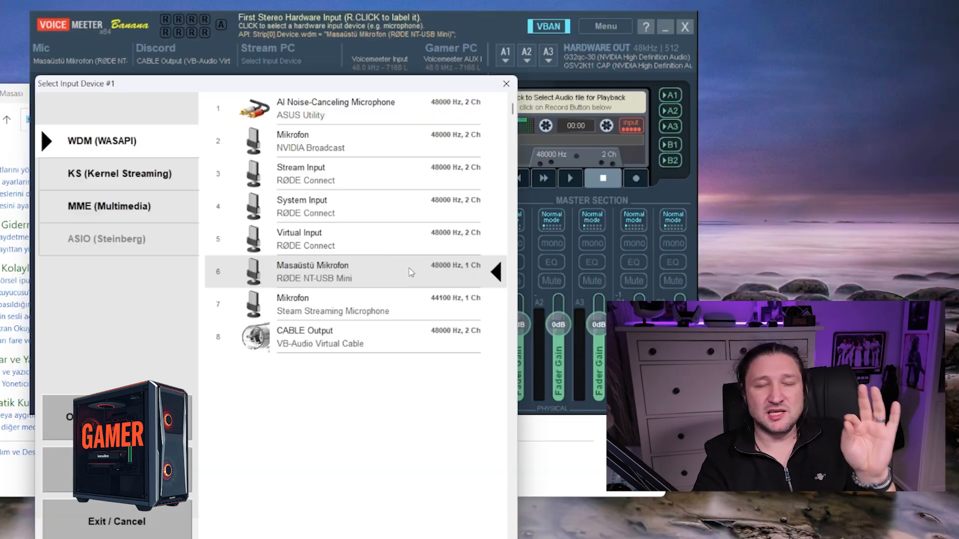
{"action": "left_click", "coordinate": [737, 119]}
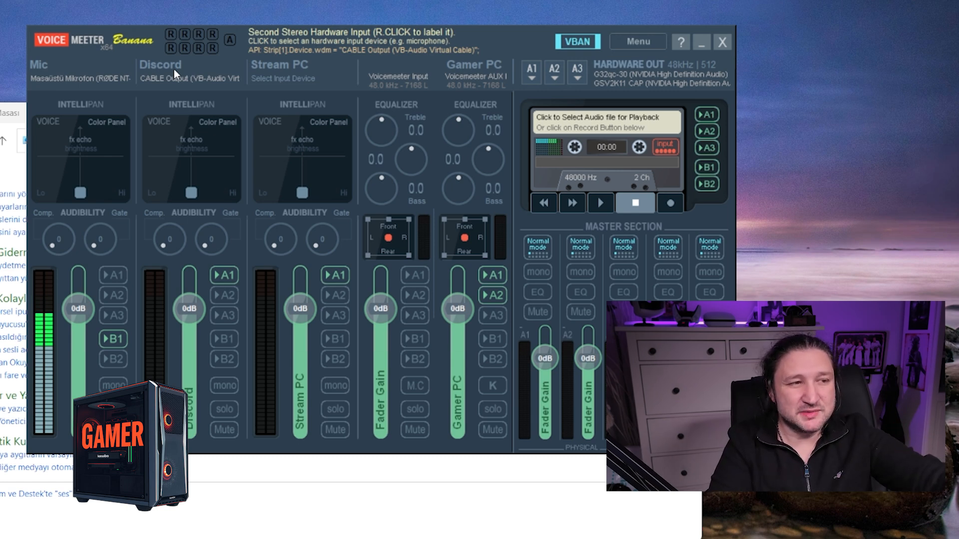
Label the second hardware input Discord again and view the WDM input devices available for it.
{"action": "right_click", "coordinate": [173, 68]}
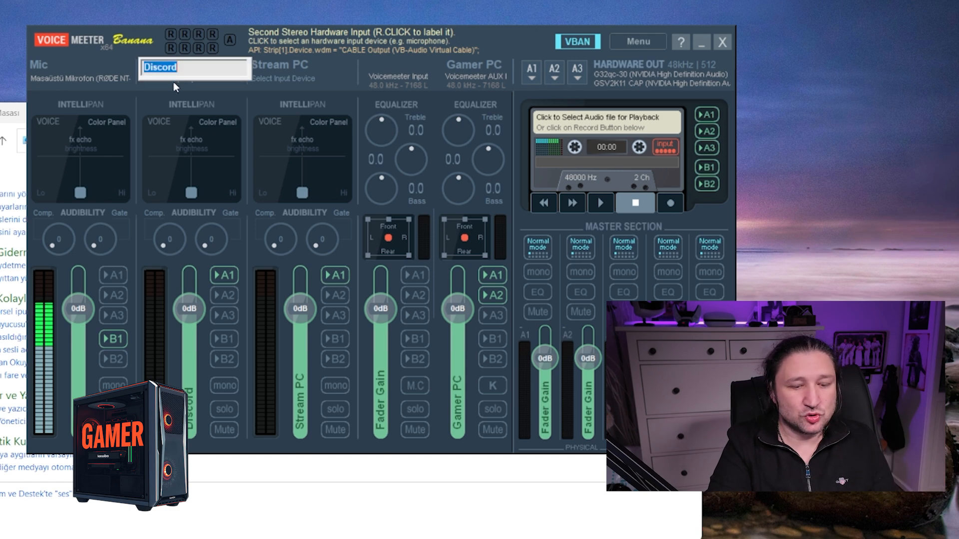
{"action": "key", "text": "Return"}
{"action": "left_click", "coordinate": [178, 76]}
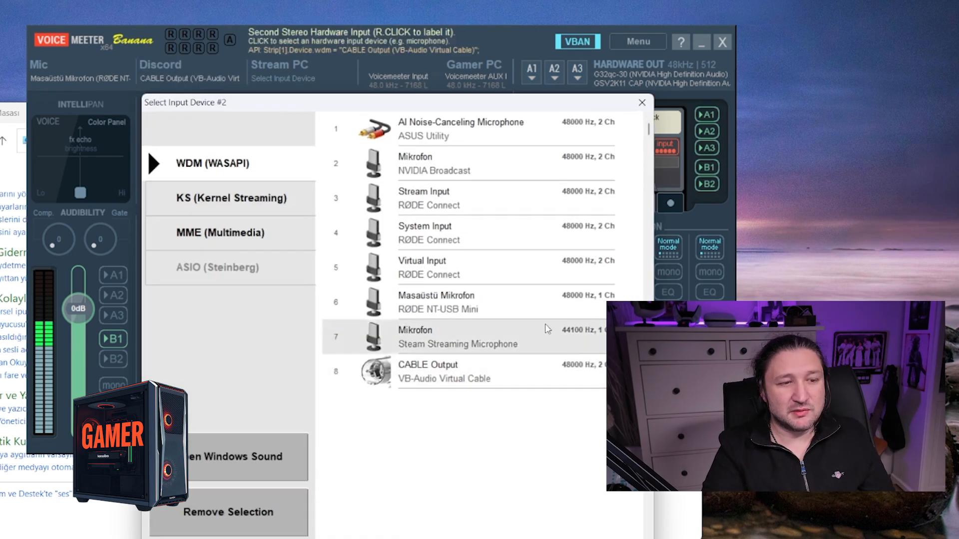
{"action": "left_click", "coordinate": [642, 103]}
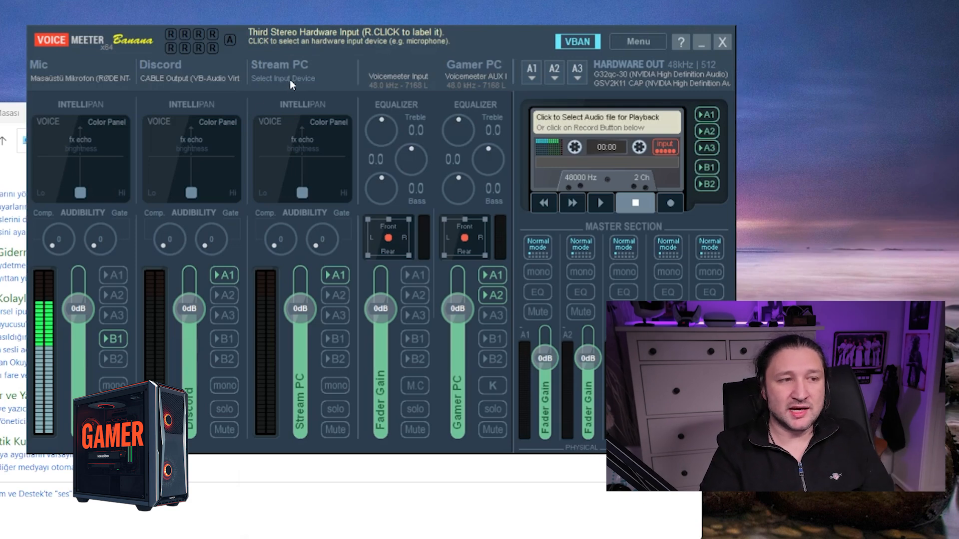
Remove the input device selection from the Stream PC strip.
{"action": "left_click", "coordinate": [290, 79]}
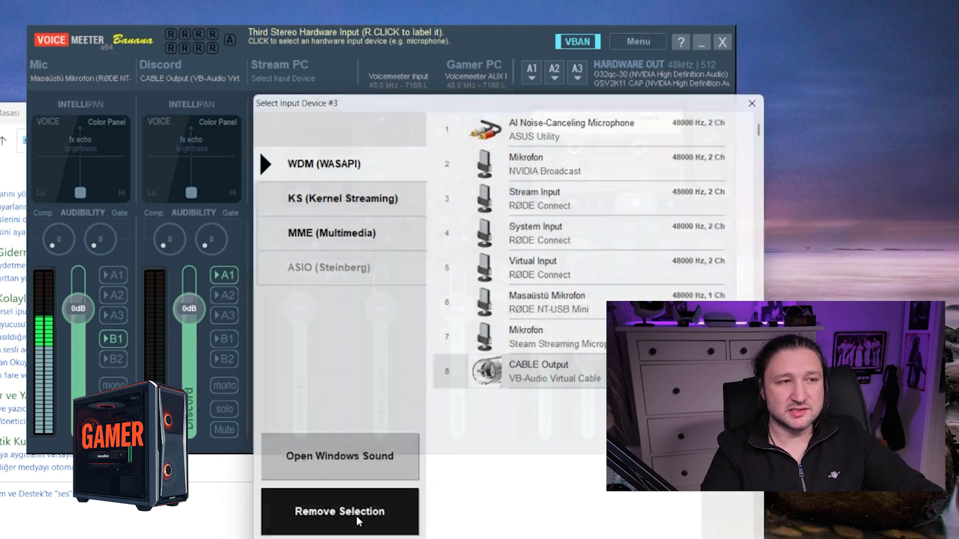
{"action": "left_click", "coordinate": [355, 516]}
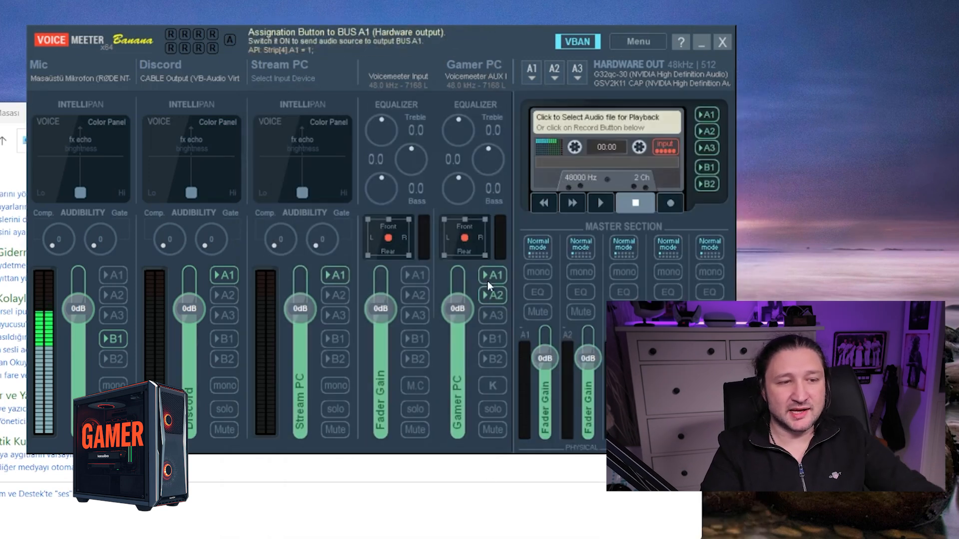
Set hardware output A1 to the WDM device G32qc-30 (NVIDIA High Definition Audio).
{"action": "left_click", "coordinate": [532, 74]}
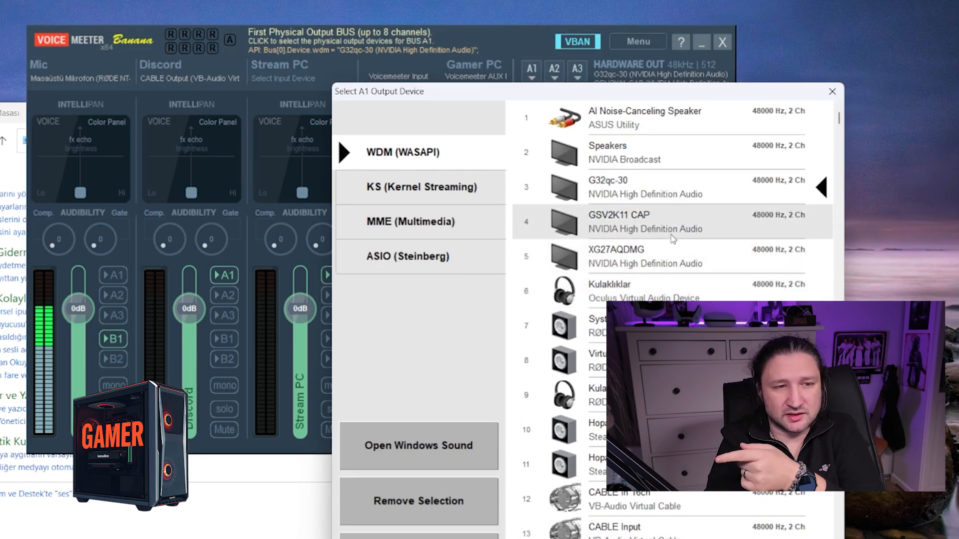
{"action": "left_click", "coordinate": [673, 193]}
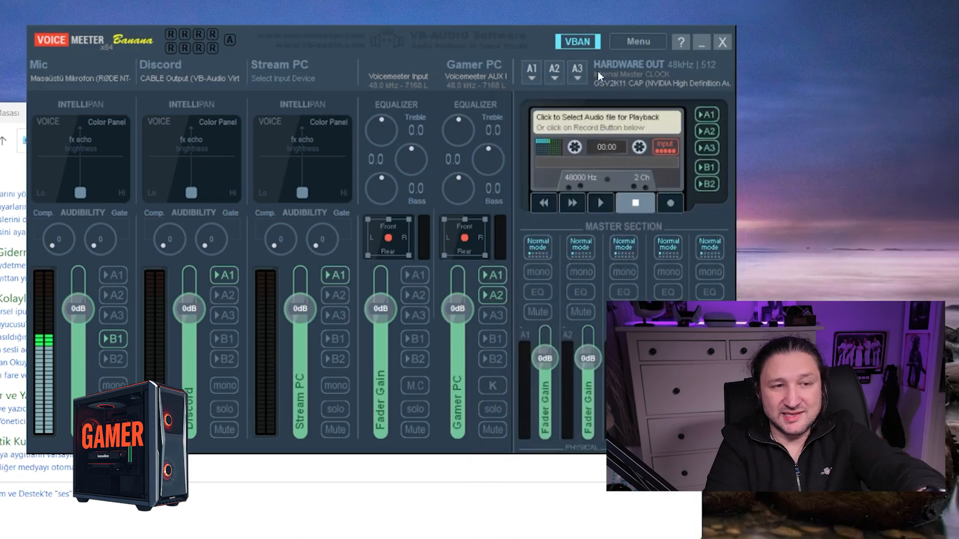
{"action": "left_click", "coordinate": [532, 76]}
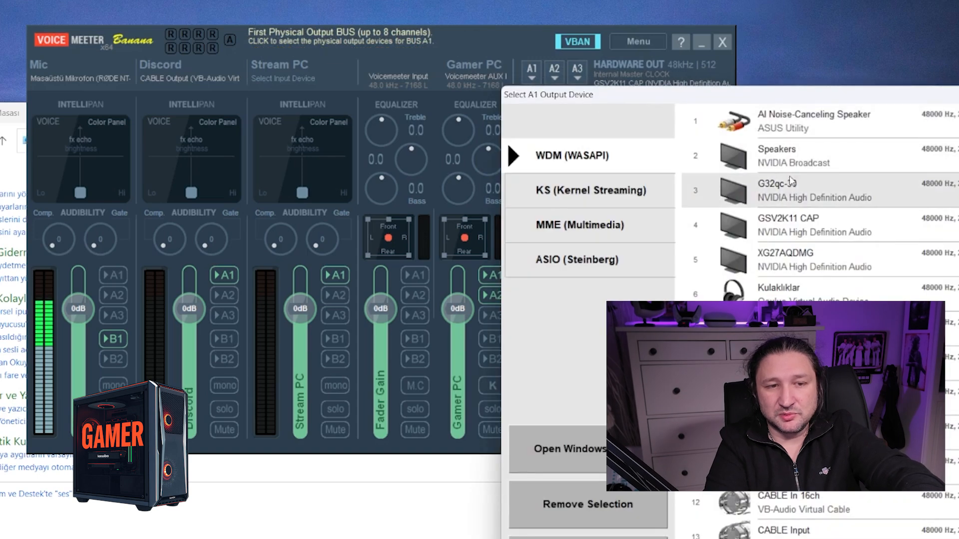
{"action": "left_click", "coordinate": [819, 193]}
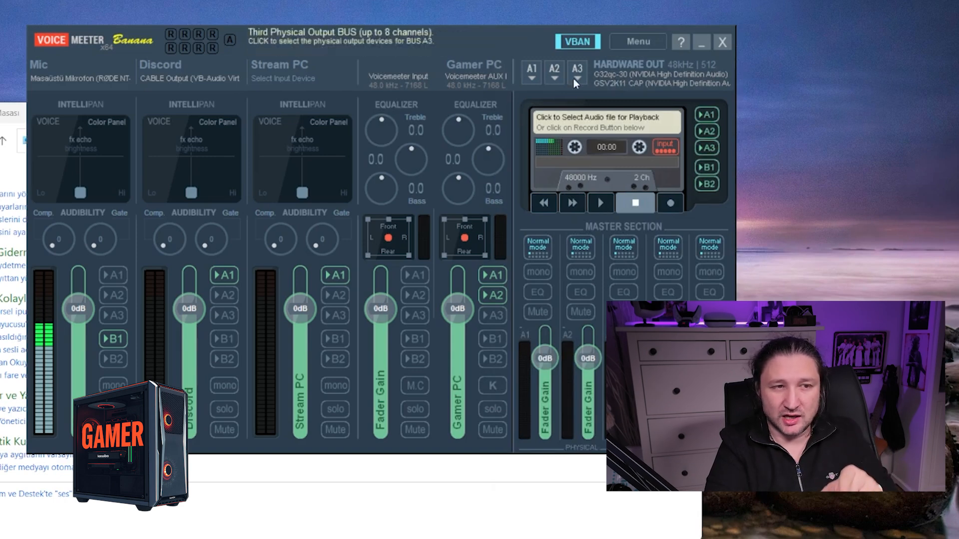
View the WDM output devices available for hardware output A2.
{"action": "left_click", "coordinate": [554, 75]}
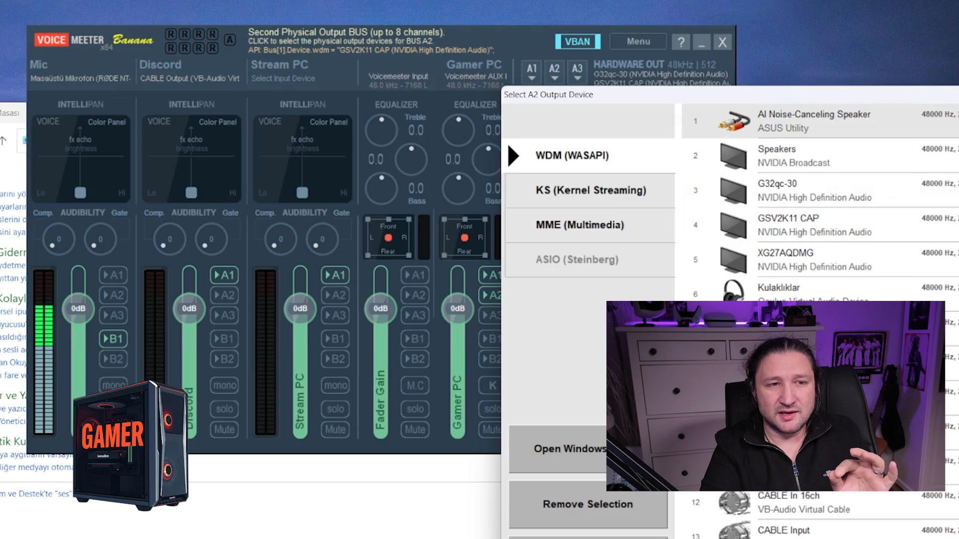
{"action": "left_click", "coordinate": [604, 83]}
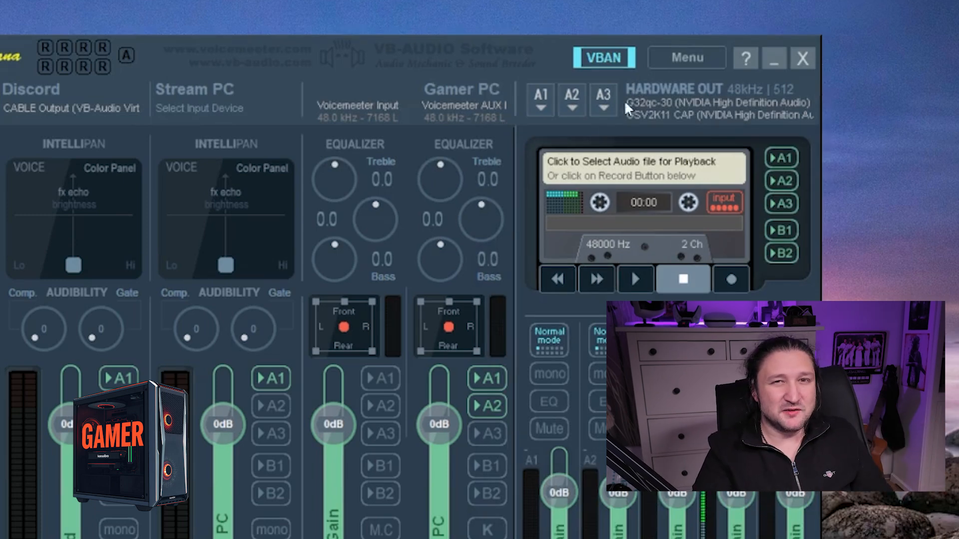
Open the VBAN network configuration and name the first incoming stream Stream PC.
{"action": "left_click", "coordinate": [602, 55]}
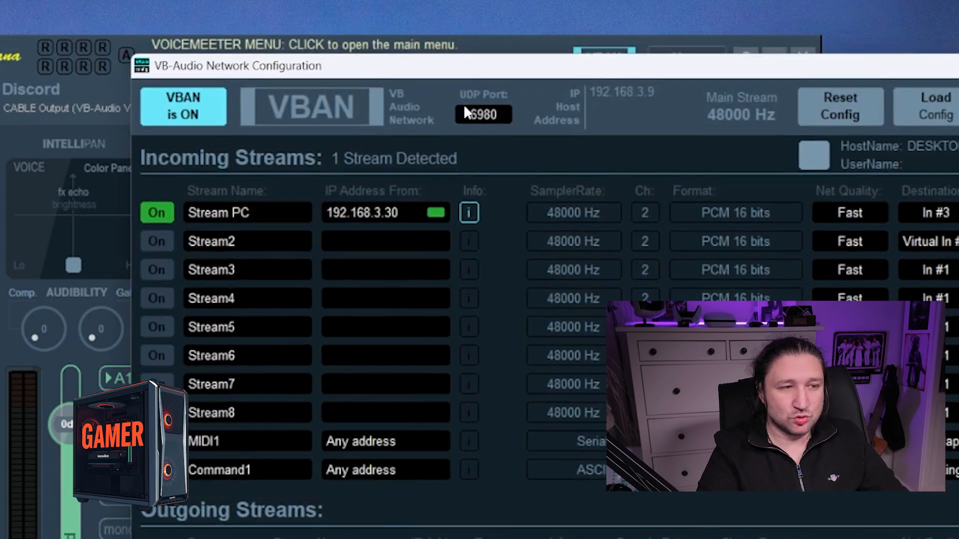
{"action": "left_click", "coordinate": [221, 214]}
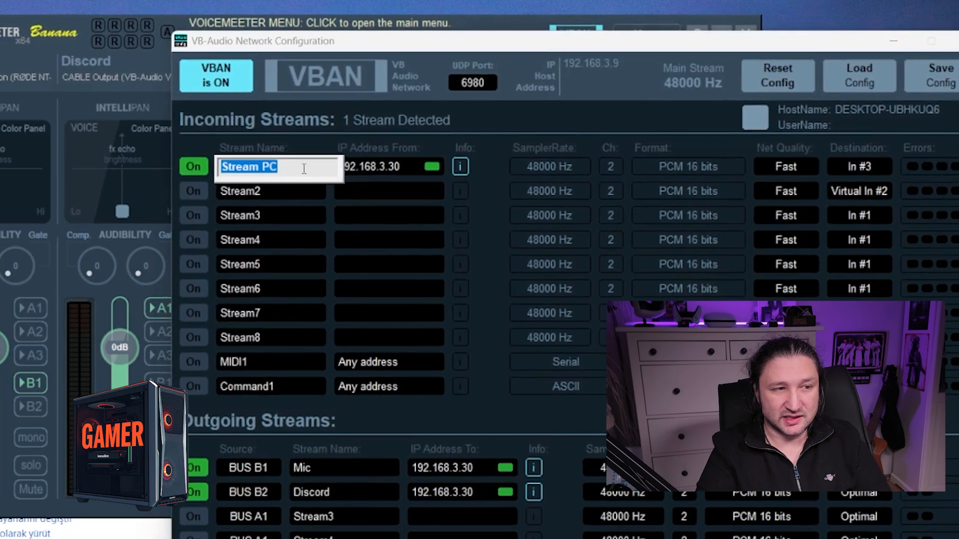
{"action": "key", "text": "Return"}
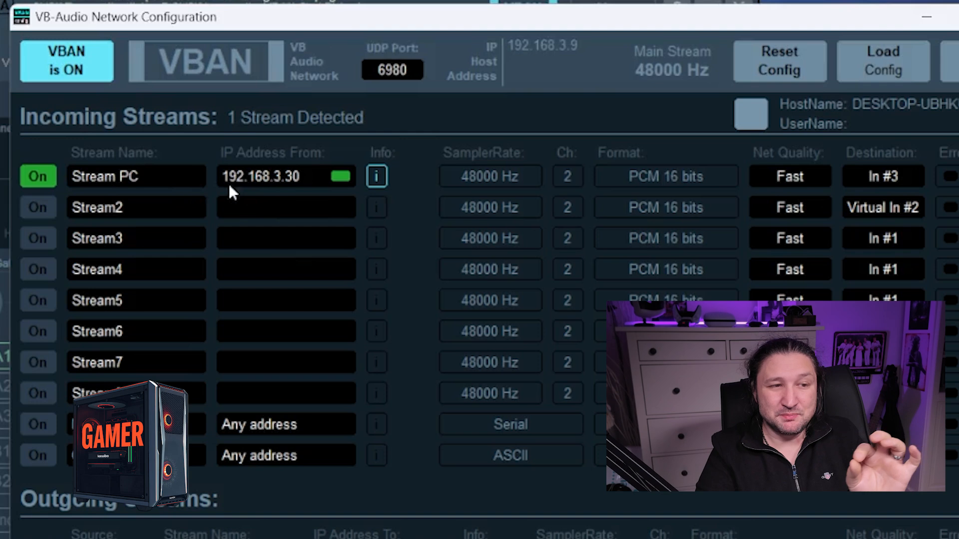
Set the destination of the incoming Stream PC stream to In #3 in the VBAN configuration.
{"action": "left_click", "coordinate": [892, 172]}
{"action": "left_click", "coordinate": [926, 233]}
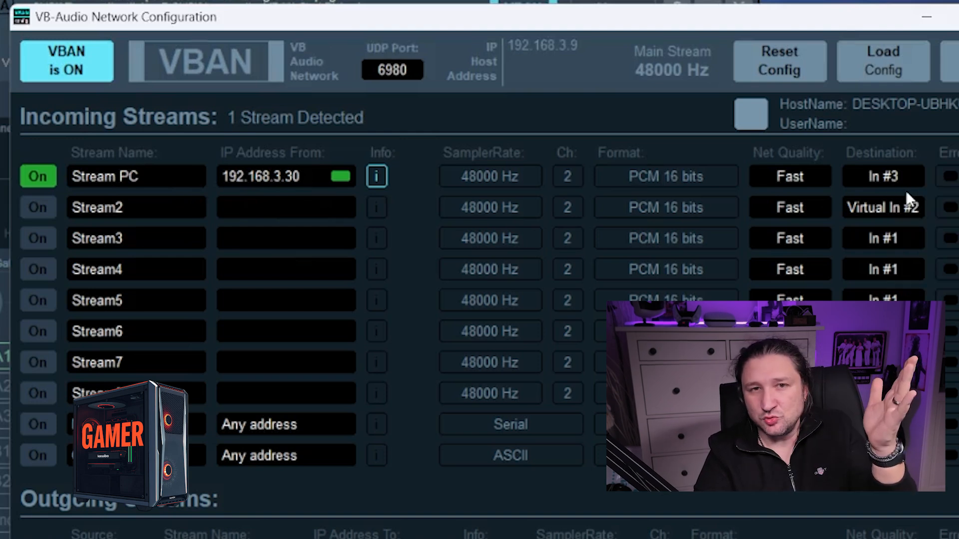
{"action": "left_click_drag", "start_coordinate": [752, 18], "coordinate": [826, 128]}
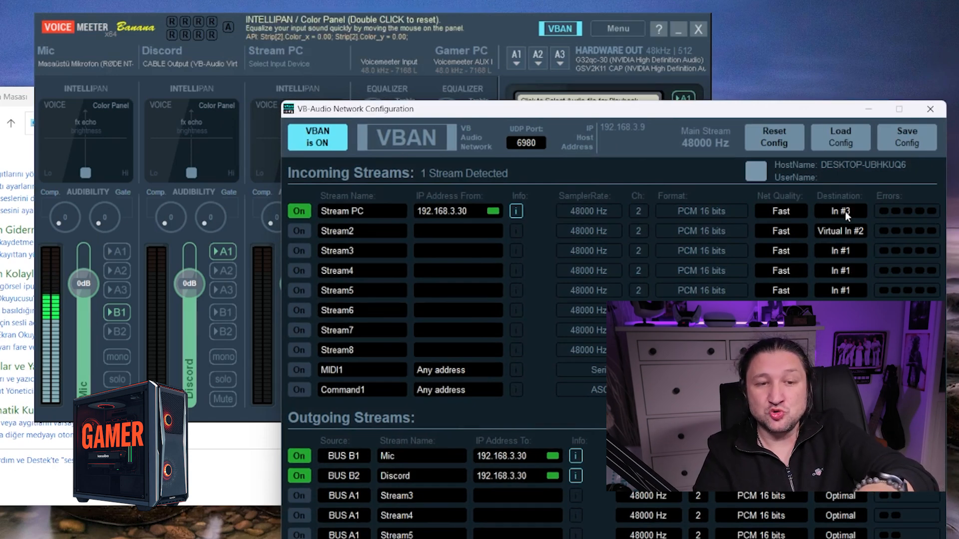
{"action": "left_click_drag", "start_coordinate": [371, 112], "coordinate": [450, 25]}
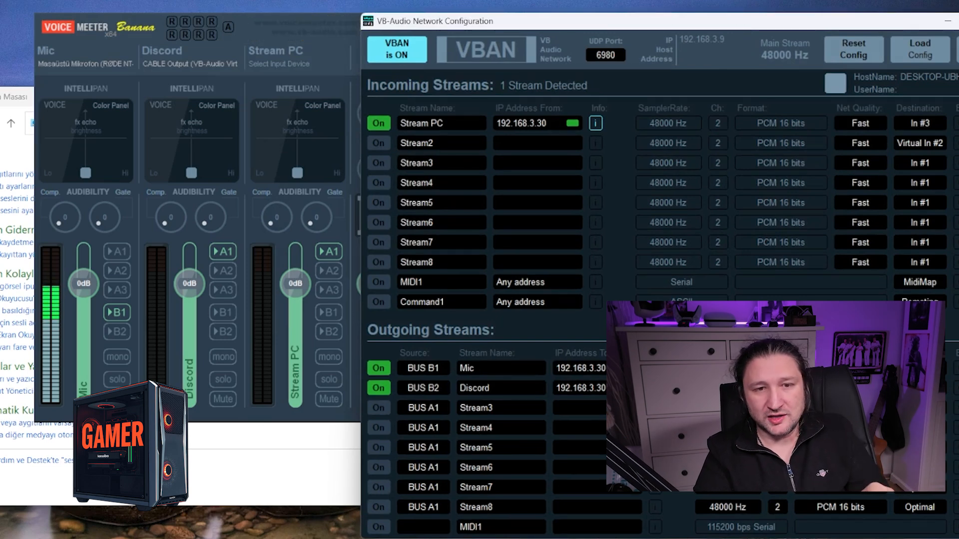
{"action": "left_click", "coordinate": [941, 126]}
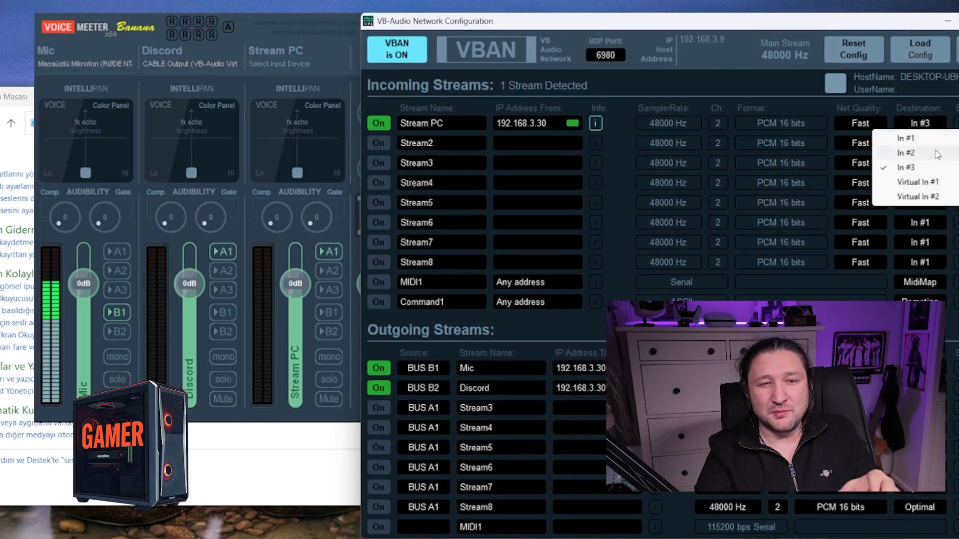
{"action": "left_click", "coordinate": [920, 123]}
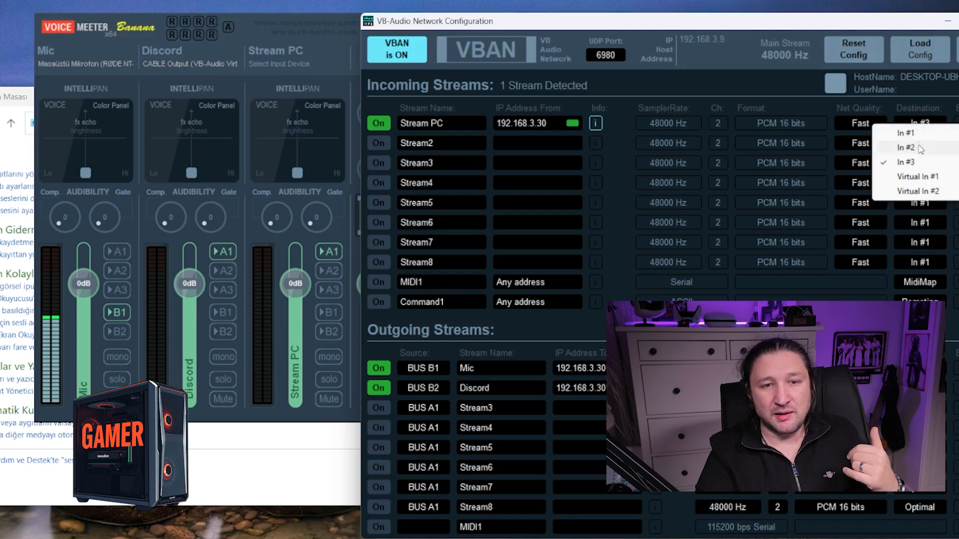
{"action": "left_click", "coordinate": [915, 163]}
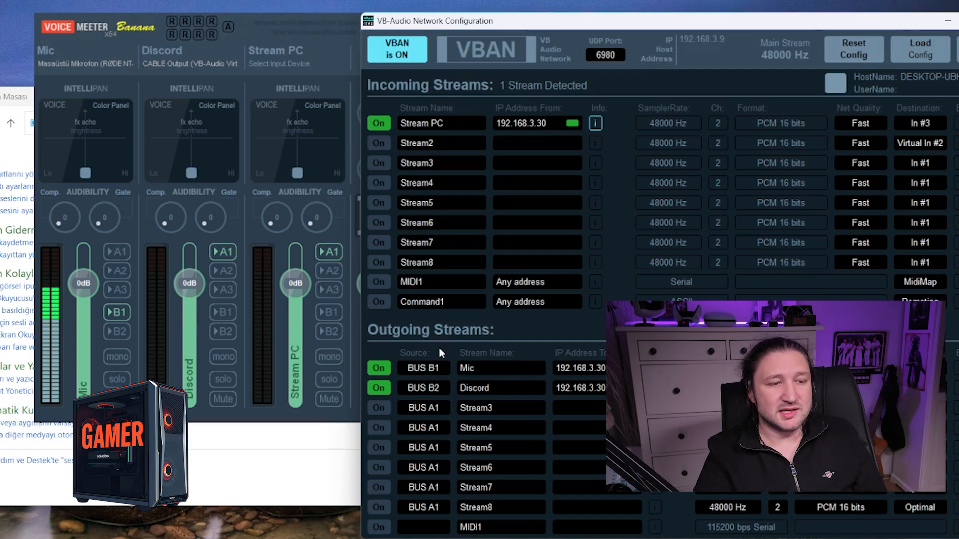
Keep BUS B1 as the source of the first outgoing stream and name the stream Mic.
{"action": "left_click_drag", "start_coordinate": [553, 26], "coordinate": [502, 0]}
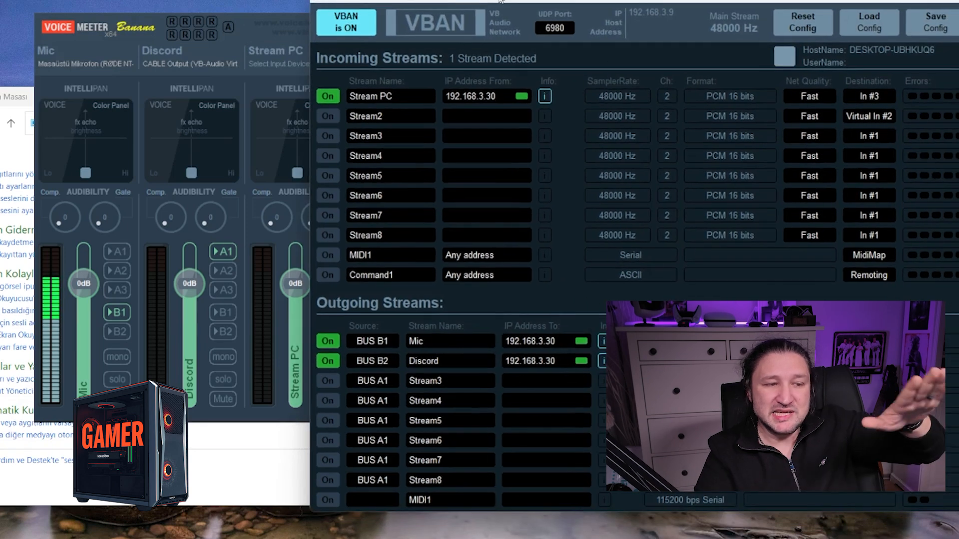
{"action": "left_click", "coordinate": [390, 344]}
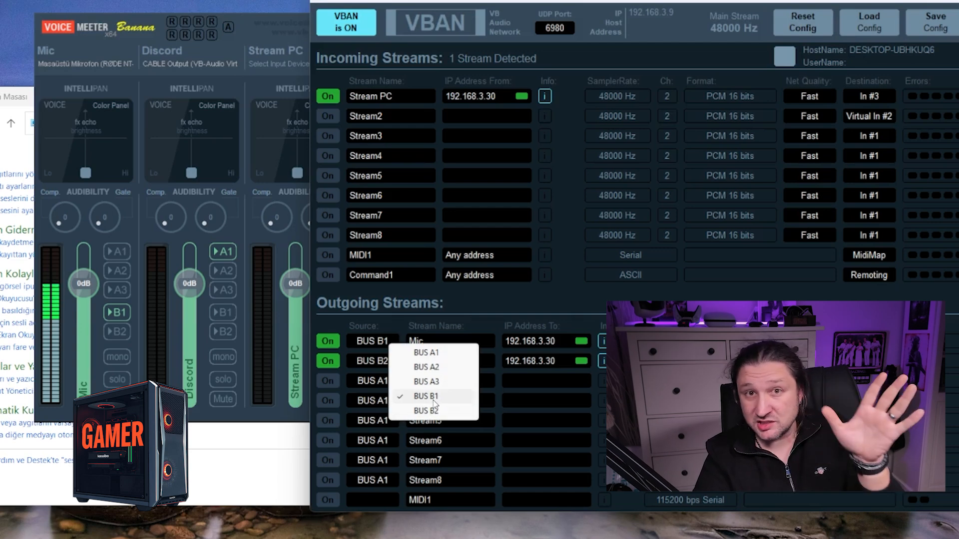
{"action": "left_click", "coordinate": [426, 318]}
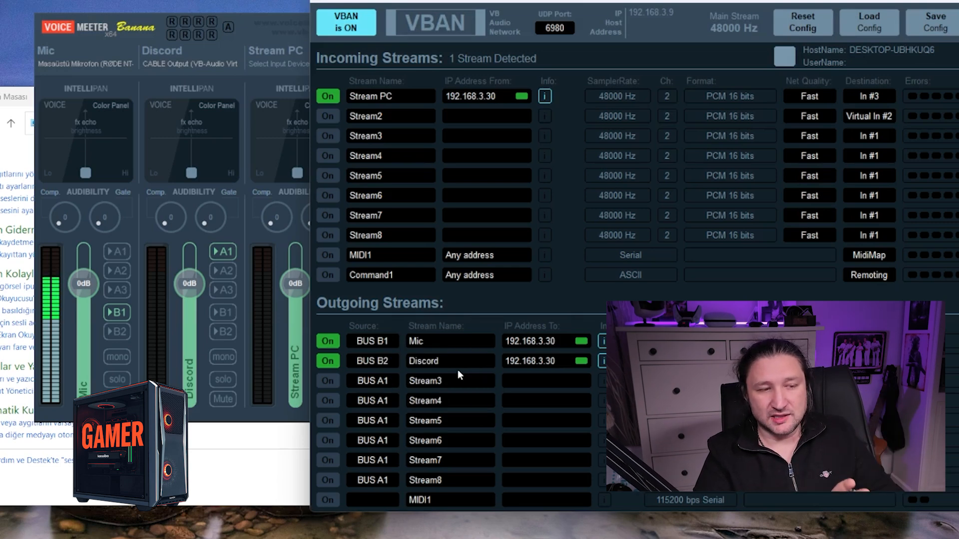
{"action": "left_click", "coordinate": [441, 344]}
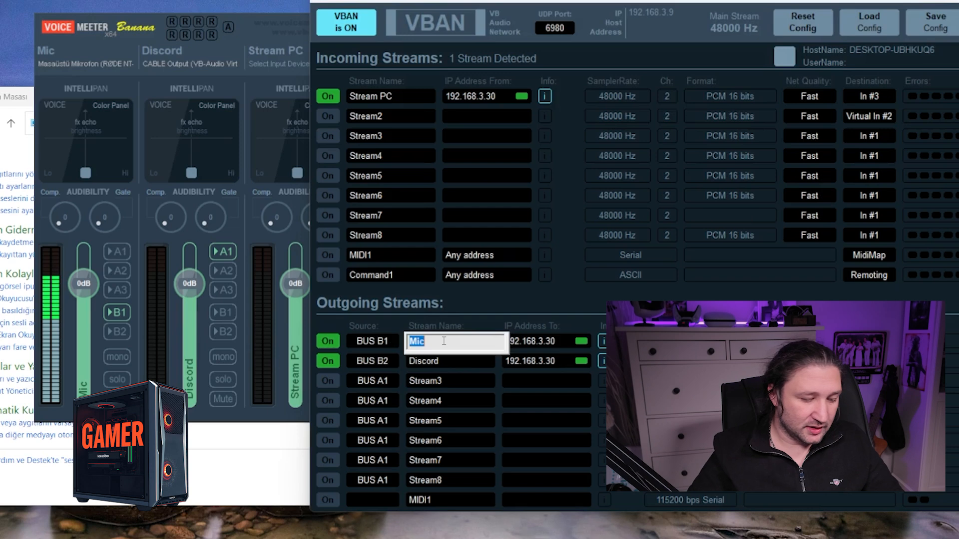
{"action": "type", "text": "M"}
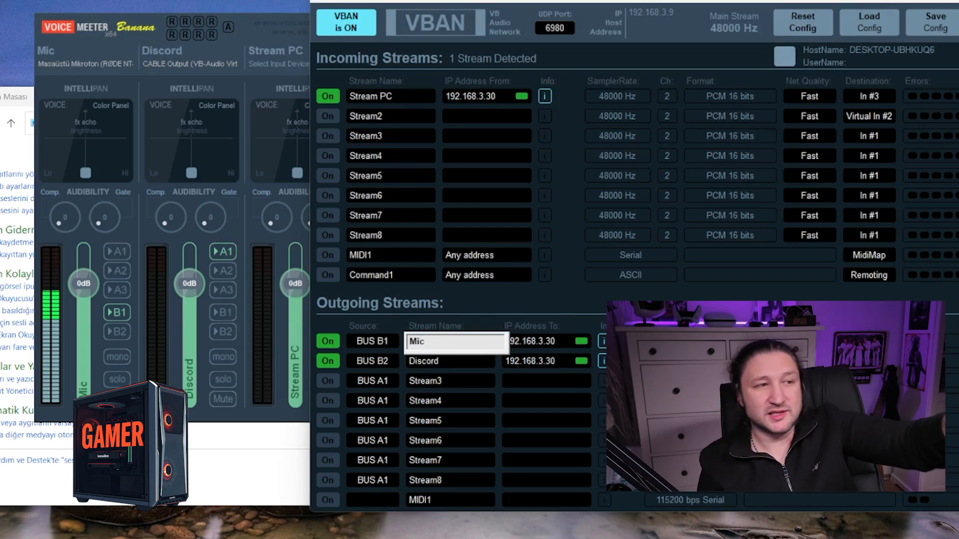
{"action": "key", "text": "Return"}
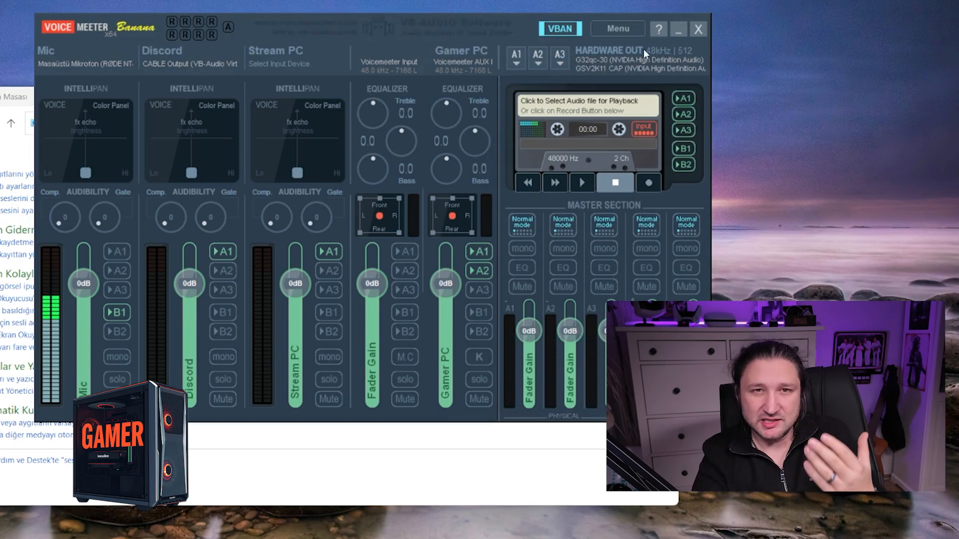
Route the Mic strip to B1 and the Discord strip to B2.
{"action": "left_click", "coordinate": [118, 313]}
{"action": "left_click", "coordinate": [118, 313]}
{"action": "left_click", "coordinate": [560, 29]}
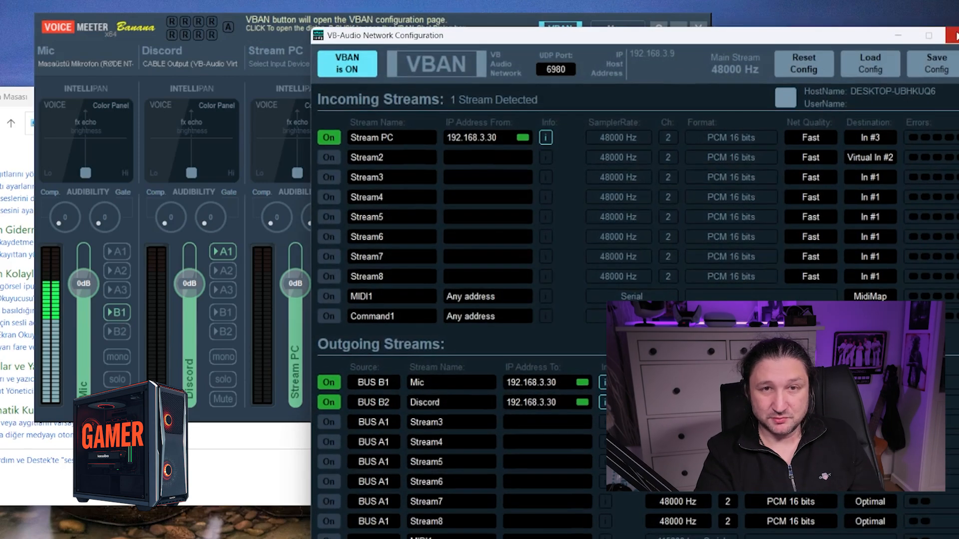
{"action": "left_click", "coordinate": [956, 35]}
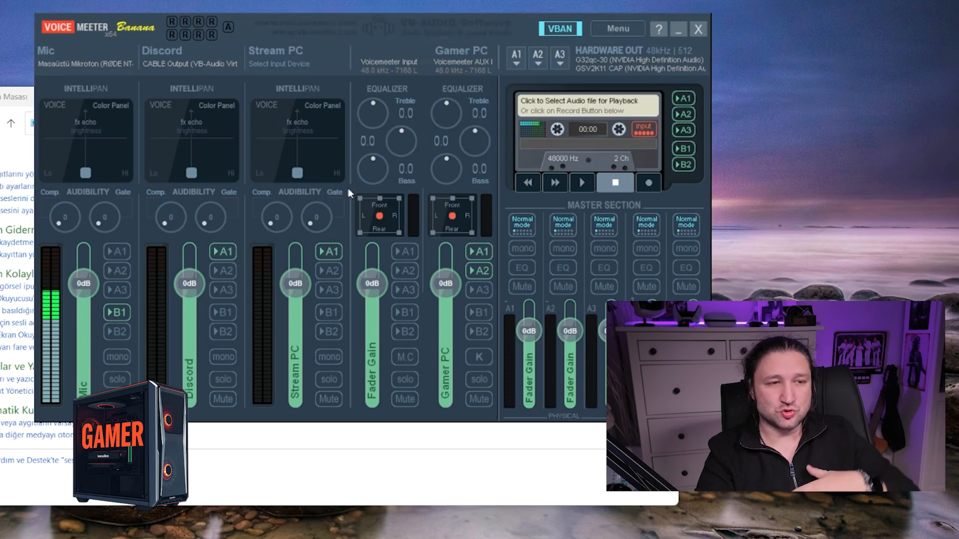
{"action": "left_click", "coordinate": [224, 332]}
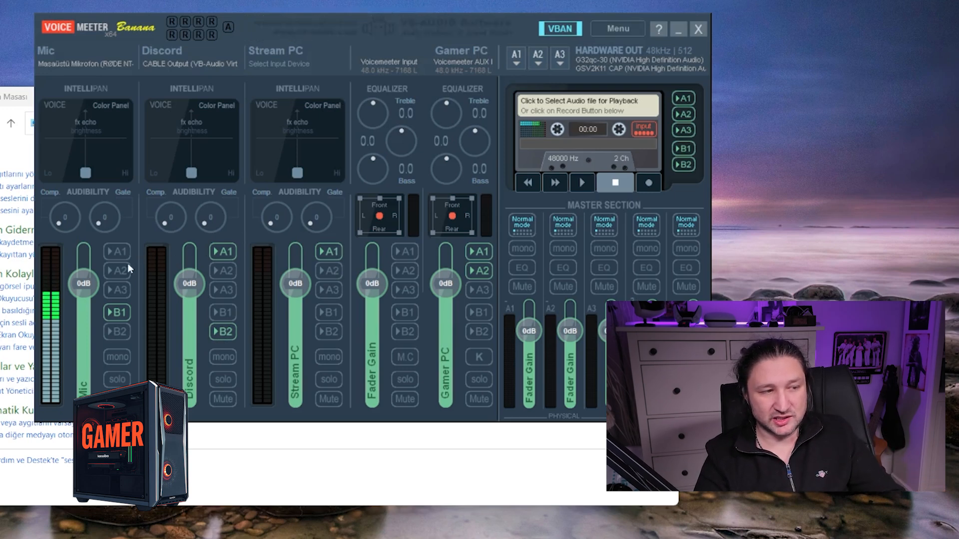
View the output devices available for hardware output A1.
{"action": "left_click", "coordinate": [517, 63]}
{"action": "left_click", "coordinate": [957, 78]}
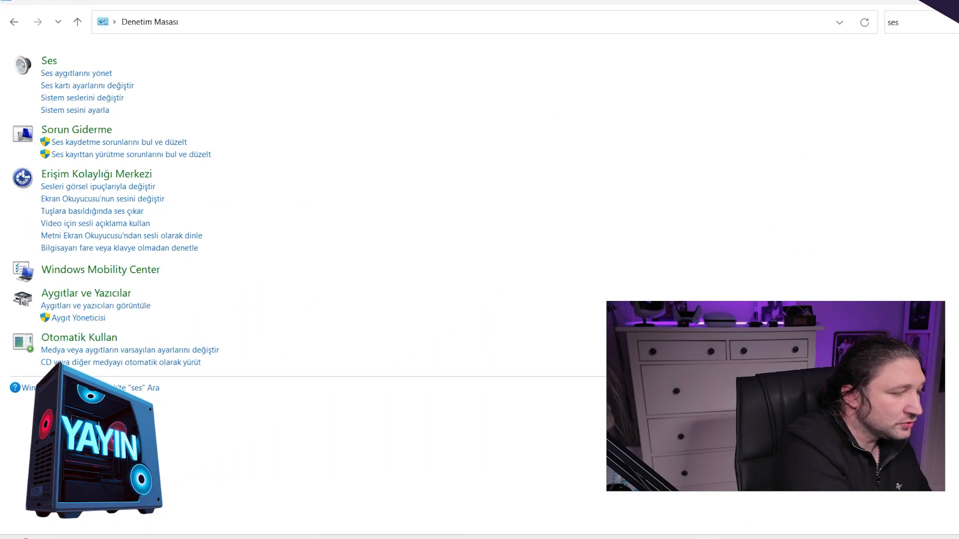
Open the Windows Sound devices on the streaming PC and check the playback device Voicemeeter AUX Input for its default status.
{"action": "key", "text": "super+s"}
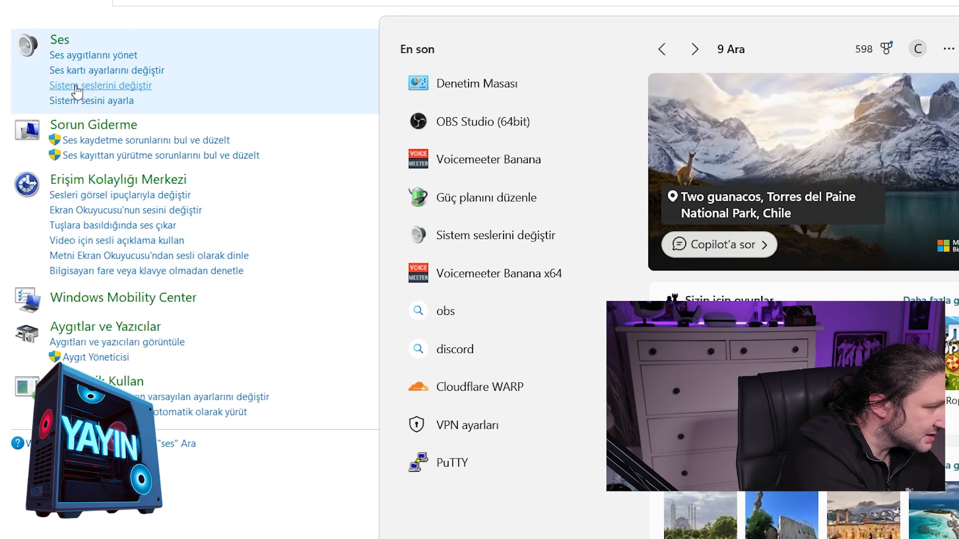
{"action": "left_click", "coordinate": [88, 64]}
{"action": "left_click", "coordinate": [102, 54]}
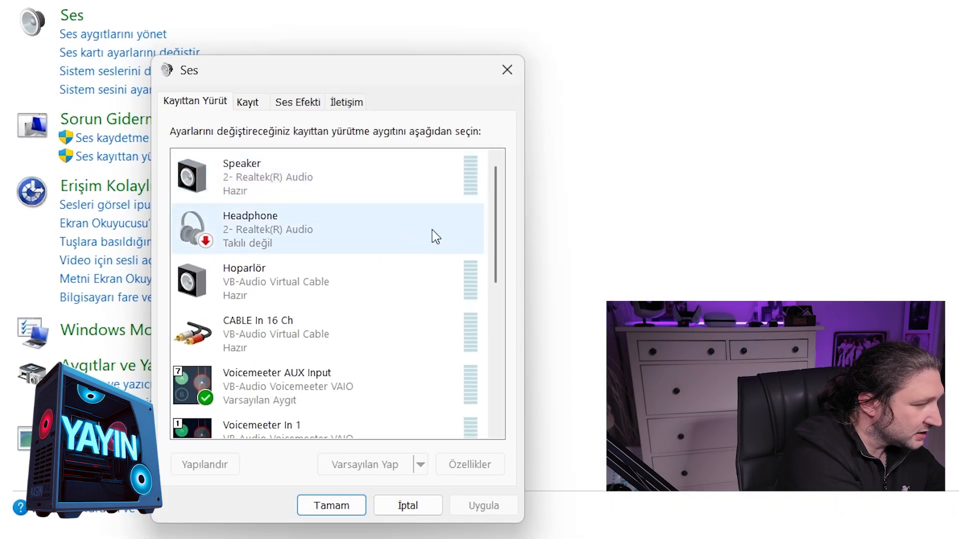
{"action": "left_click_drag", "start_coordinate": [499, 270], "coordinate": [499, 304]}
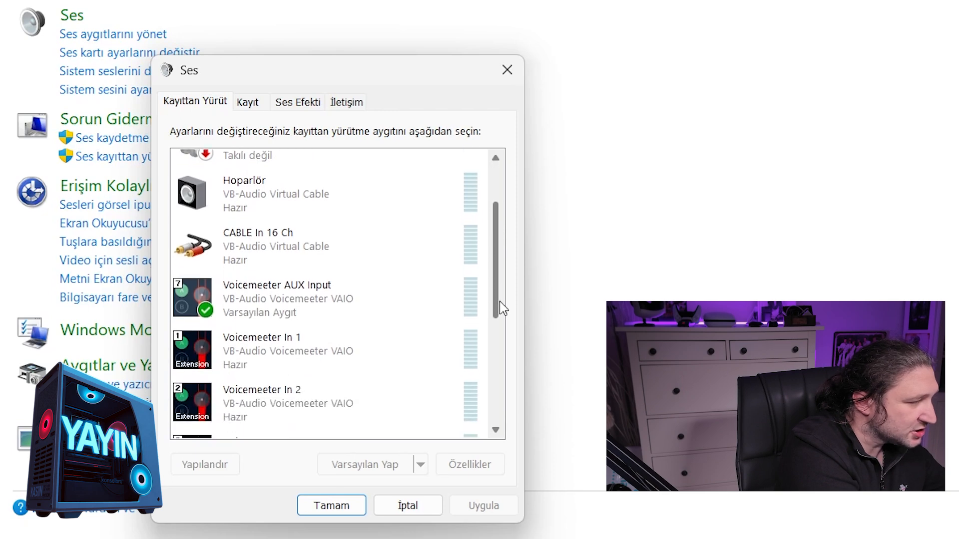
{"action": "right_click", "coordinate": [295, 319]}
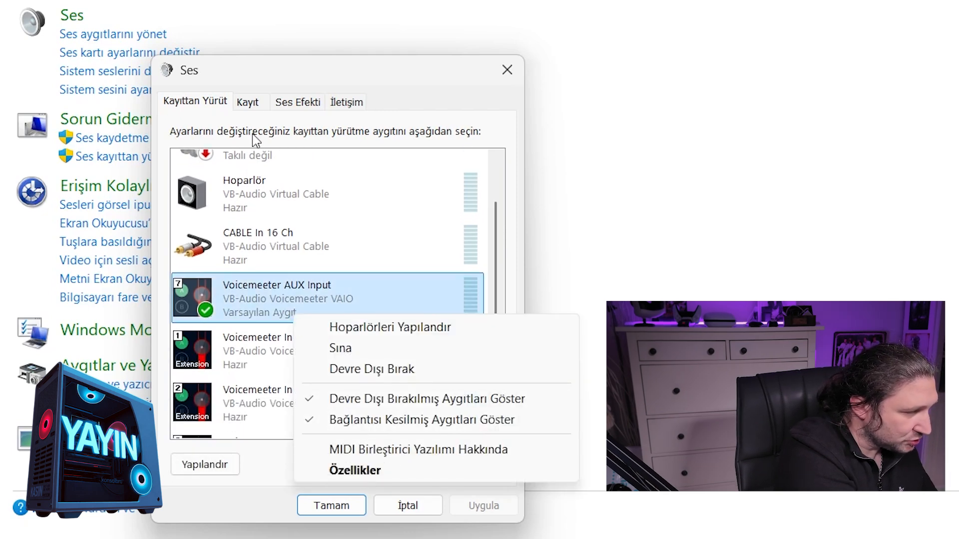
Check the default status of Voicemeeter Out B1 among the recording devices and close the Sound settings.
{"action": "left_click", "coordinate": [249, 104]}
{"action": "left_click_drag", "start_coordinate": [501, 242], "coordinate": [507, 382]}
{"action": "left_click", "coordinate": [350, 341]}
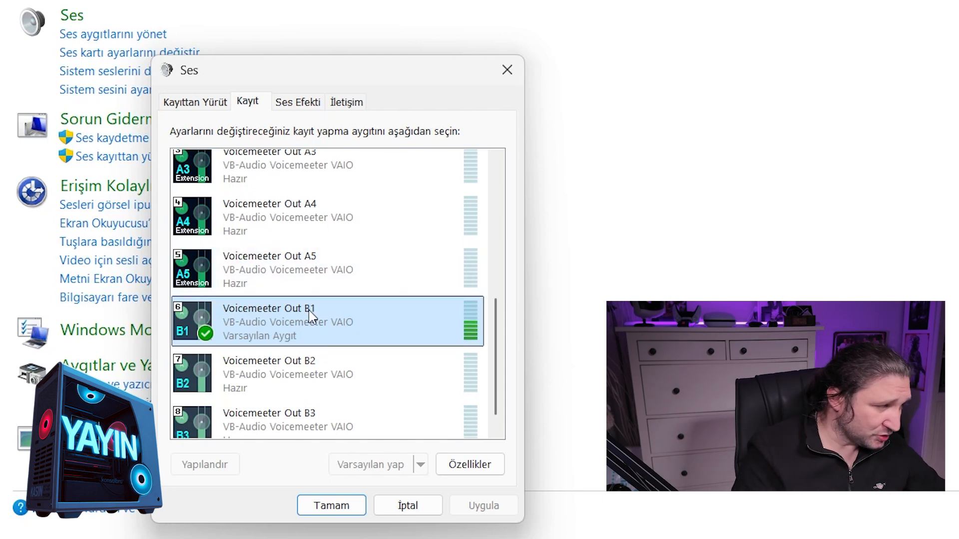
{"action": "right_click", "coordinate": [310, 330]}
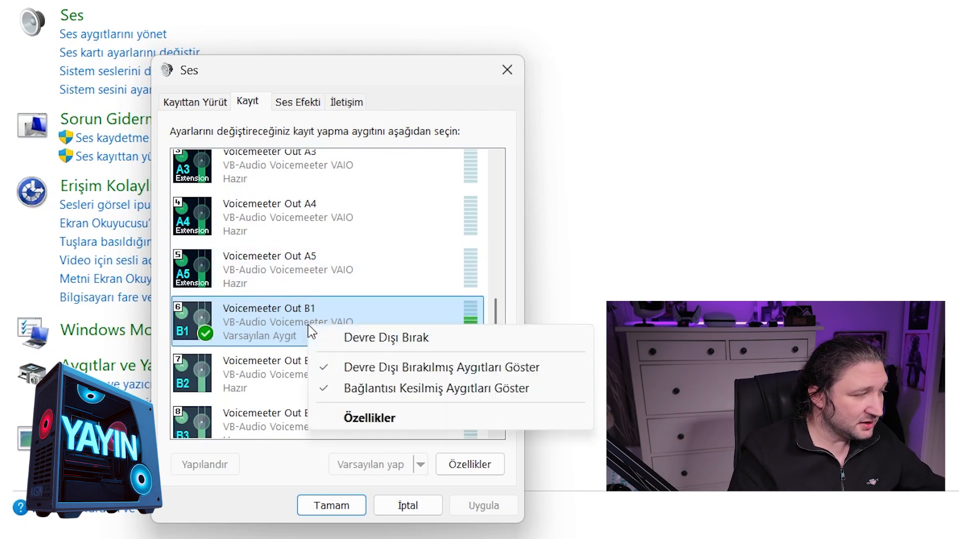
{"action": "left_click", "coordinate": [263, 472]}
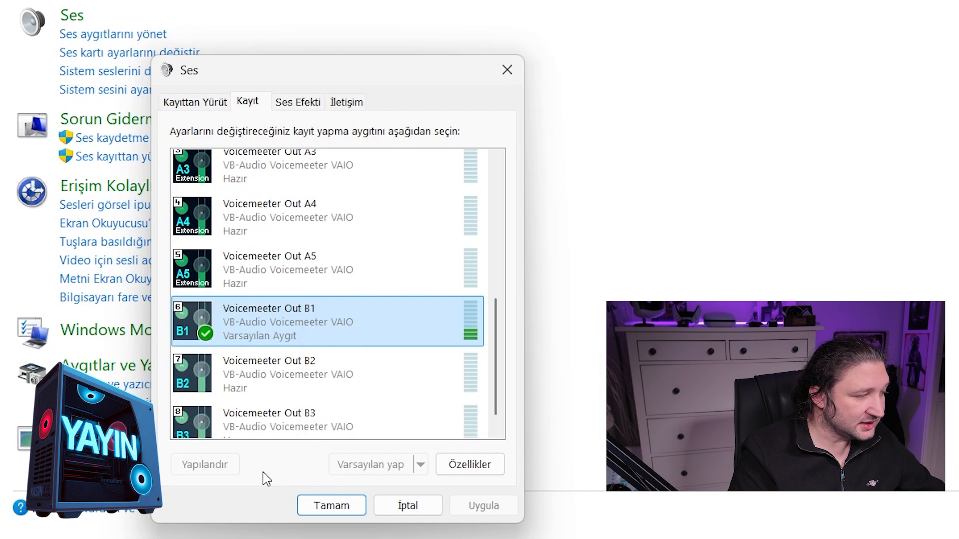
{"action": "left_click", "coordinate": [329, 506]}
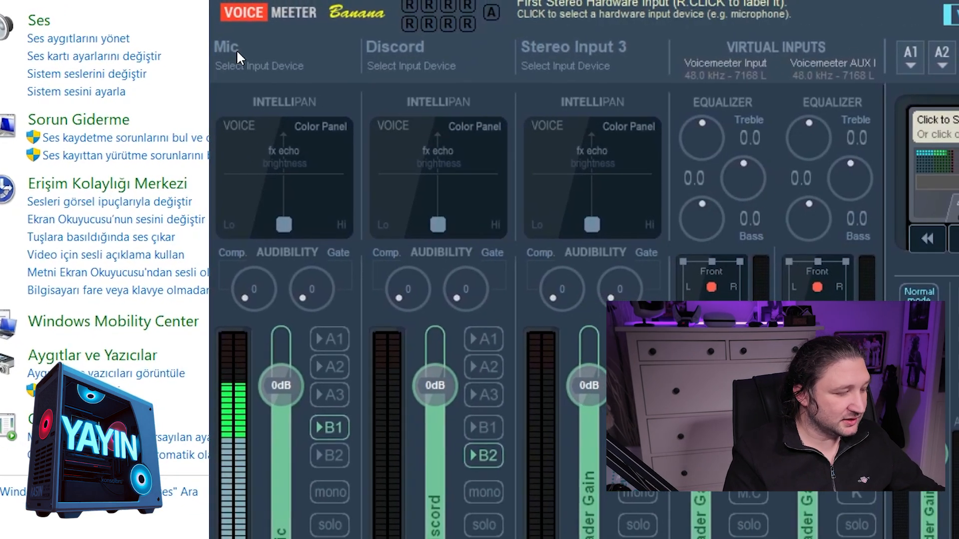
Check the Mic strip's label and view the WDM input devices available for the Discord strip.
{"action": "right_click", "coordinate": [236, 49]}
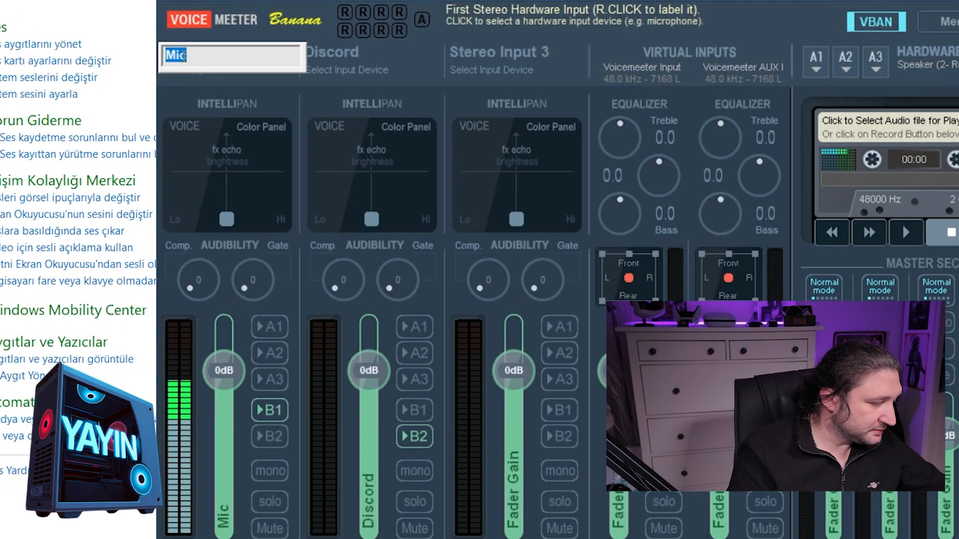
{"action": "key", "text": "Return"}
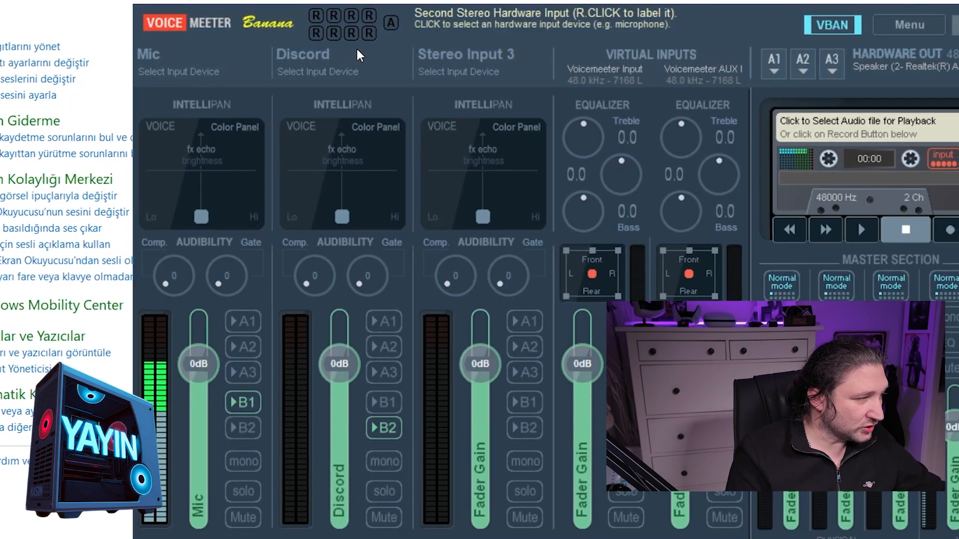
{"action": "left_click", "coordinate": [344, 63]}
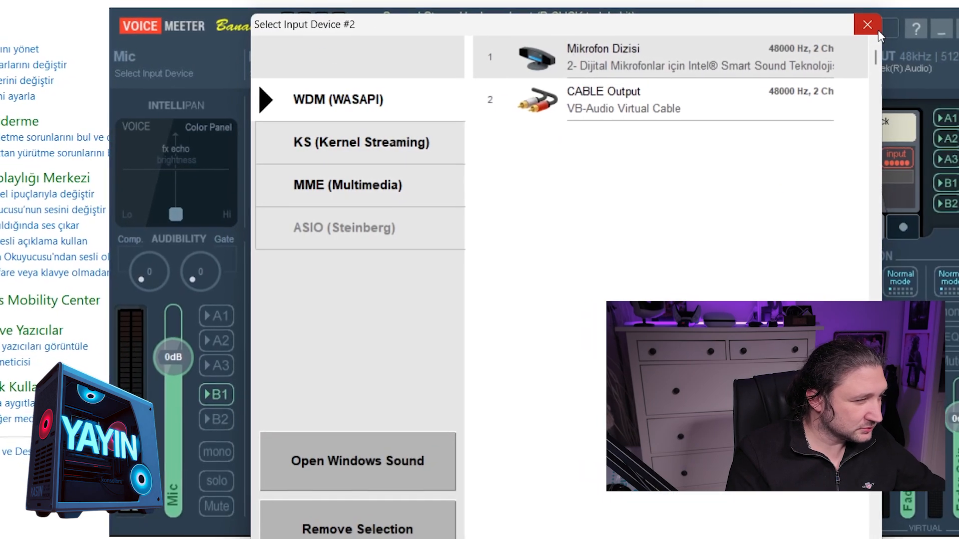
{"action": "left_click", "coordinate": [880, 23]}
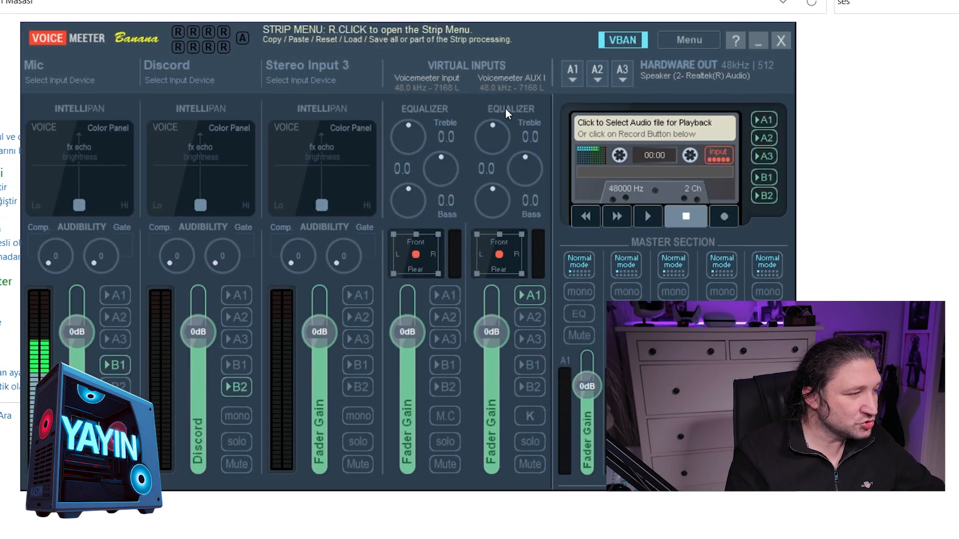
Label the Voicemeeter AUX virtual input strip Stream PC.
{"action": "right_click", "coordinate": [502, 77]}
{"action": "type", "text": "Ste"}
{"action": "key", "text": "BackSpace"}
{"action": "type", "text": "ream PC"}
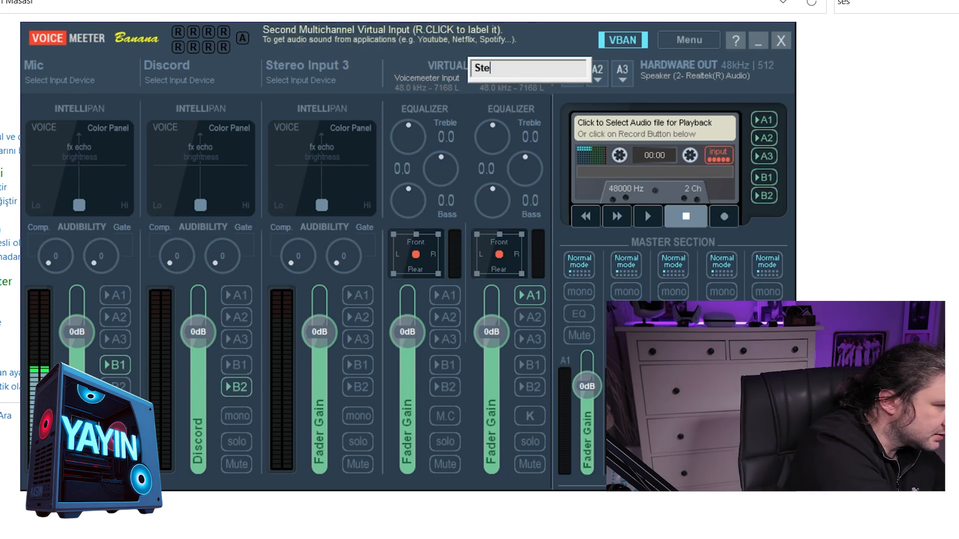
{"action": "key", "text": "Return"}
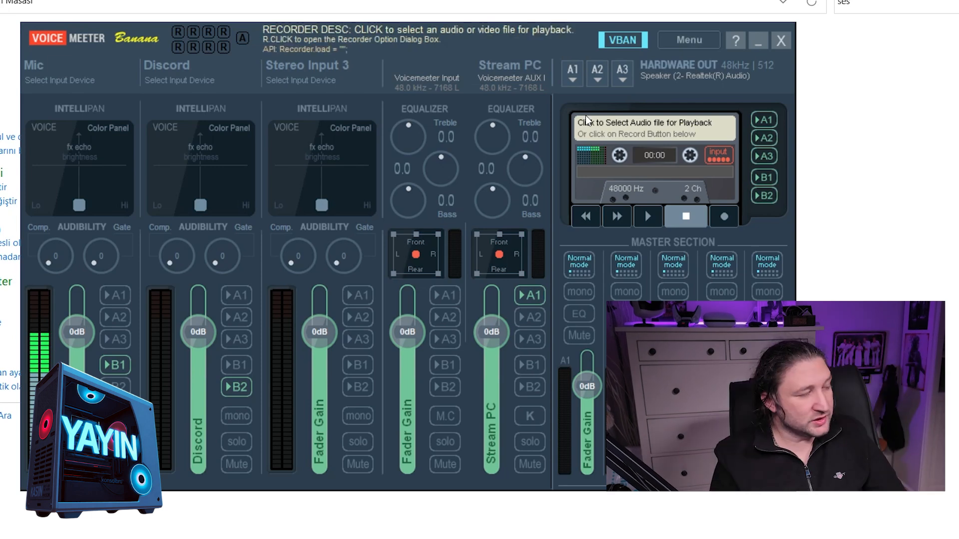
Set hardware output A1 to the WDM device Speaker (2- Realtek(R) Audio) and restart the audio engine.
{"action": "left_click", "coordinate": [574, 80]}
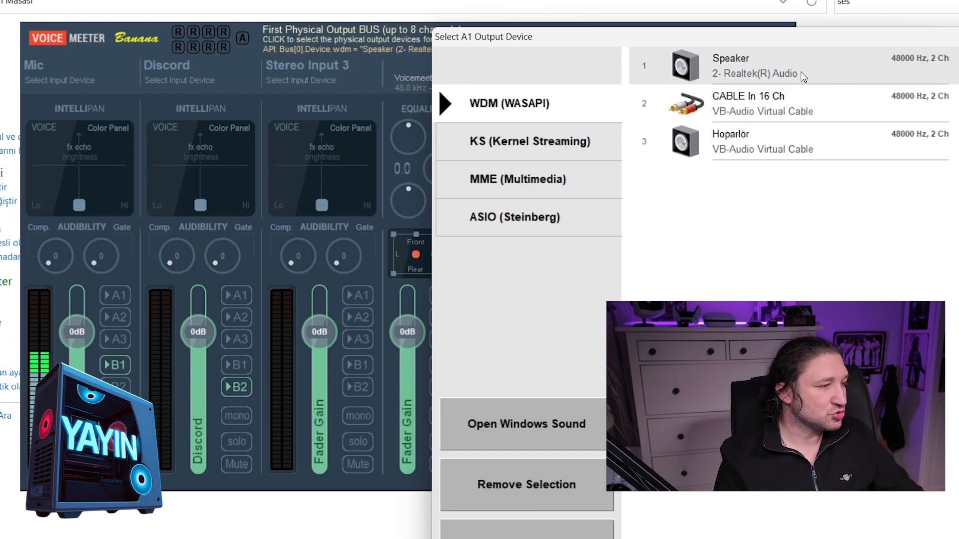
{"action": "left_click", "coordinate": [730, 67]}
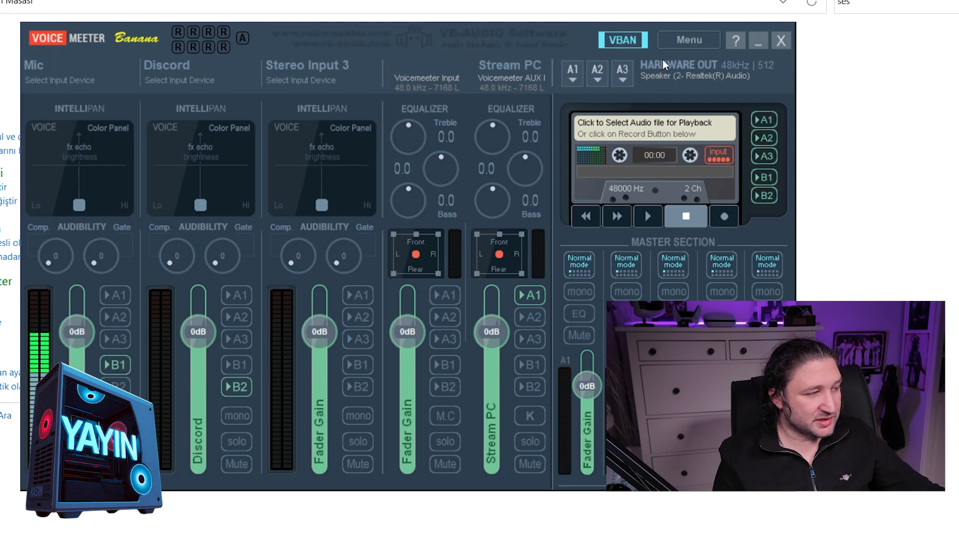
{"action": "left_click", "coordinate": [688, 40]}
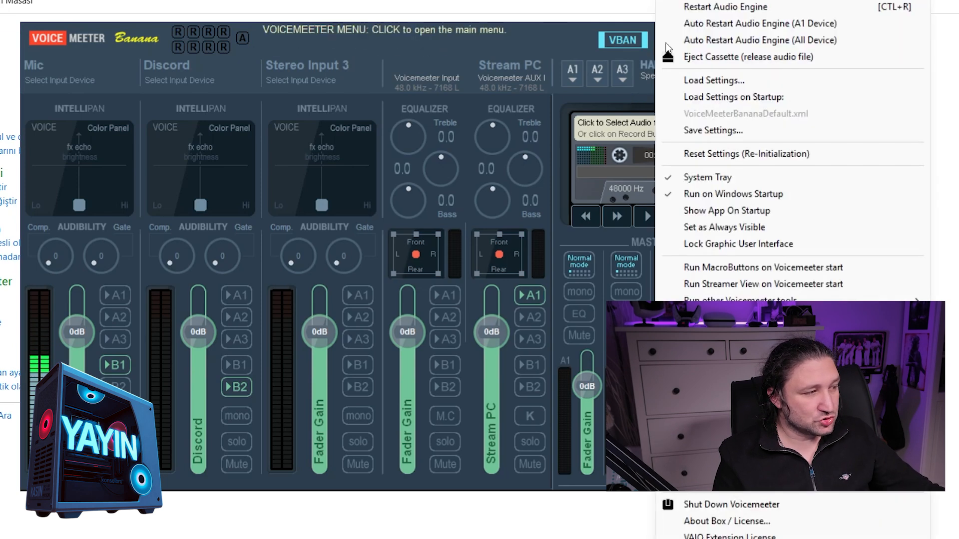
{"action": "left_click", "coordinate": [698, 8]}
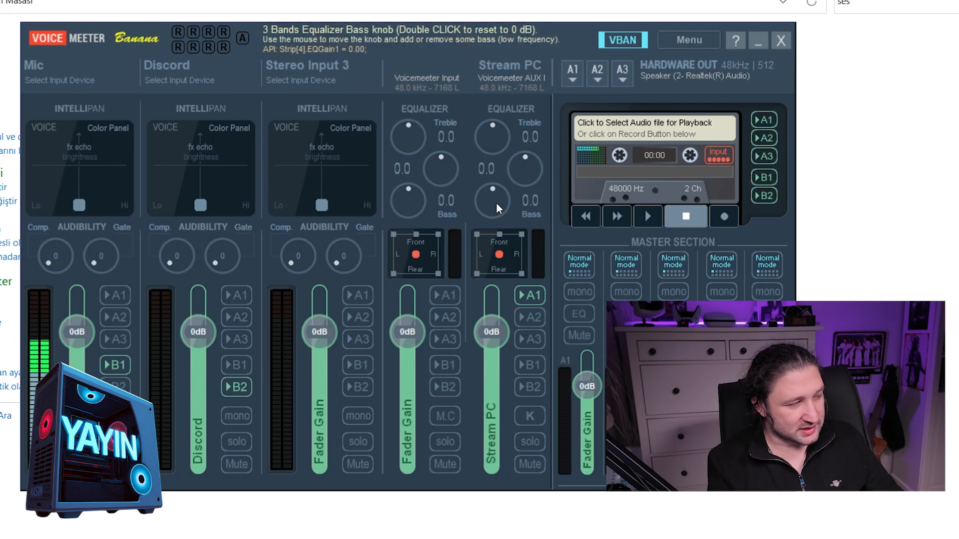
Open the VBAN configuration and rename the incoming Mic stream to ghj as a name-matching test.
{"action": "left_click", "coordinate": [621, 42]}
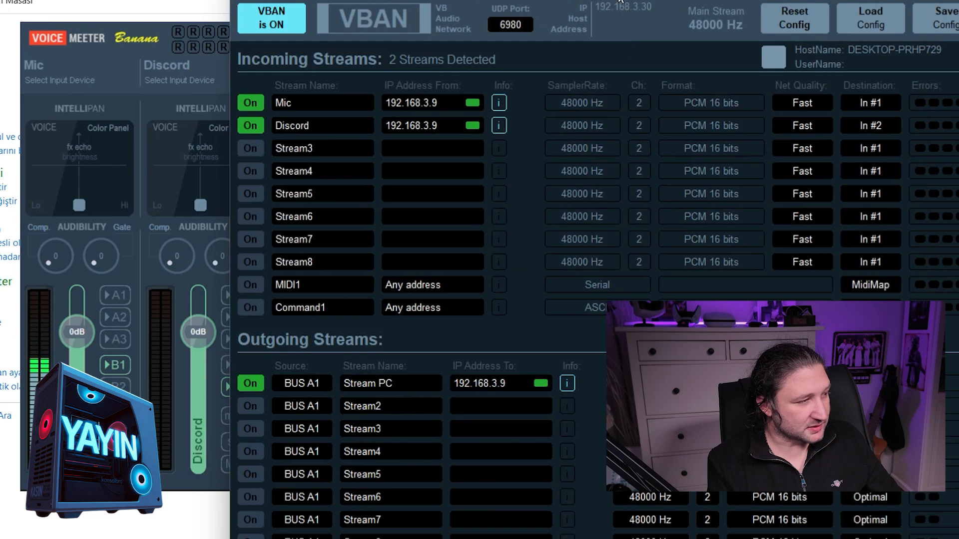
{"action": "left_click_drag", "start_coordinate": [620, 2], "coordinate": [418, 1]}
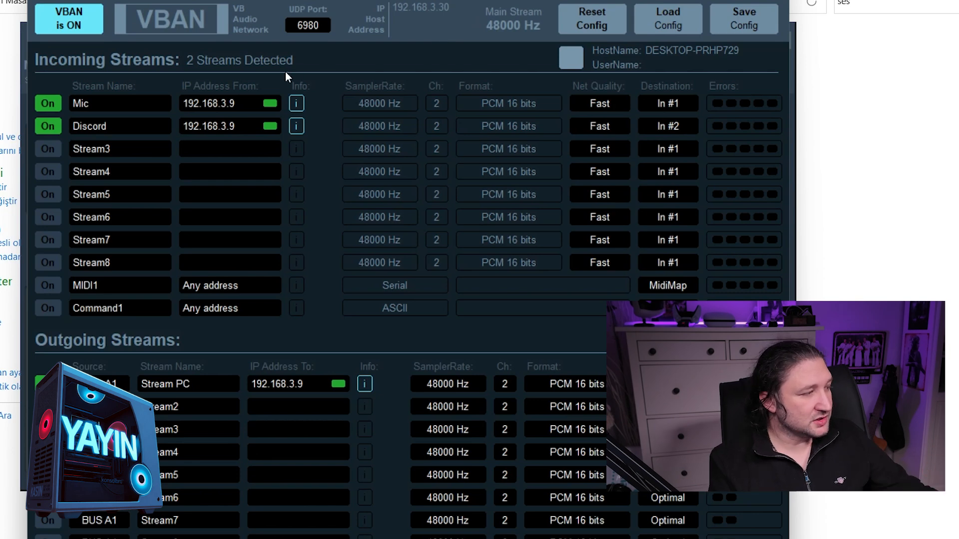
{"action": "left_click", "coordinate": [142, 105]}
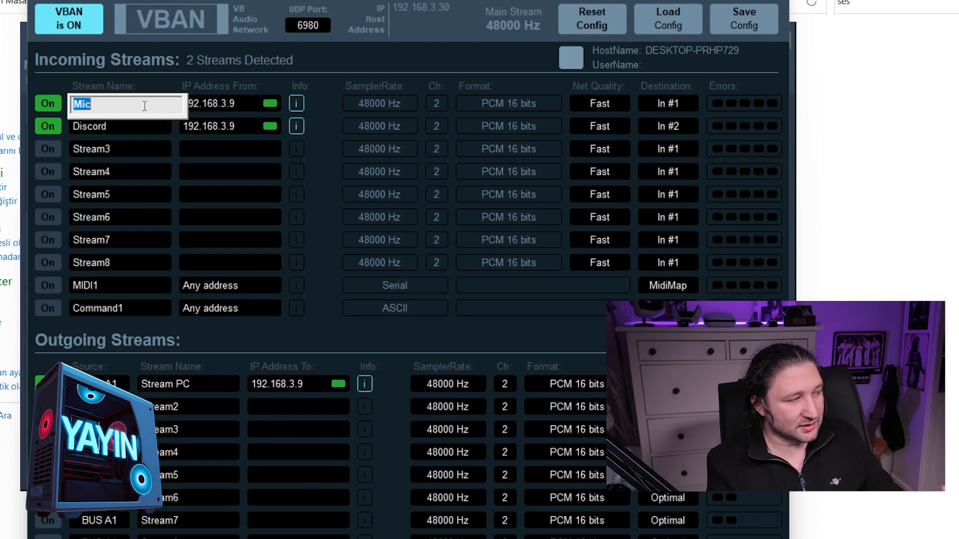
{"action": "key", "text": "Return"}
{"action": "left_click", "coordinate": [143, 105]}
{"action": "type", "text": "ghj"}
{"action": "key", "text": "Return"}
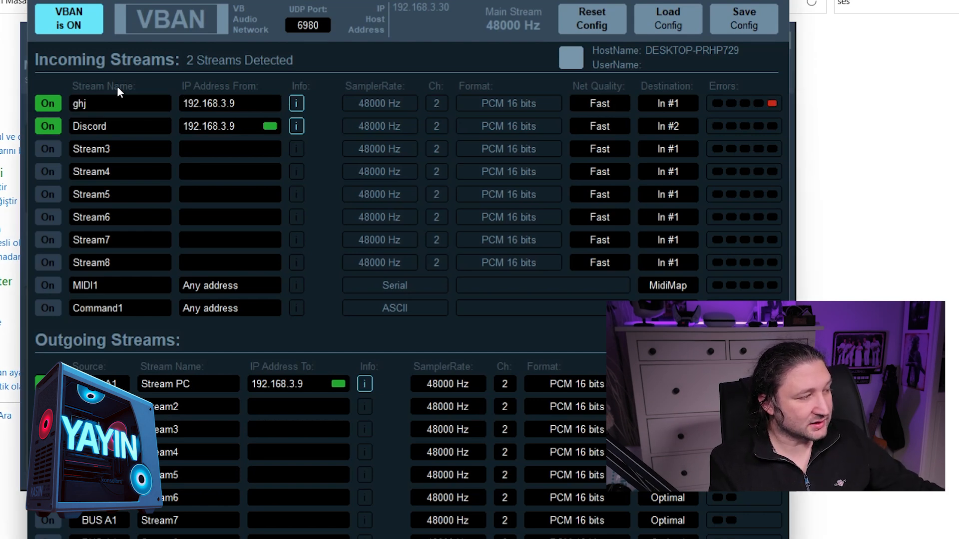
Restore the name Mic for the first incoming VBAN stream.
{"action": "left_click", "coordinate": [121, 103]}
{"action": "type", "text": "Mic"}
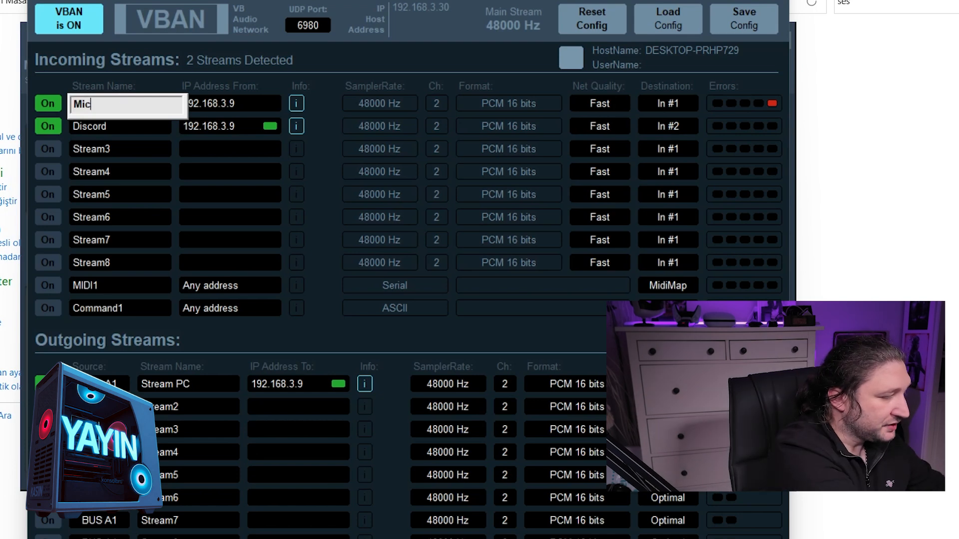
{"action": "key", "text": "Return"}
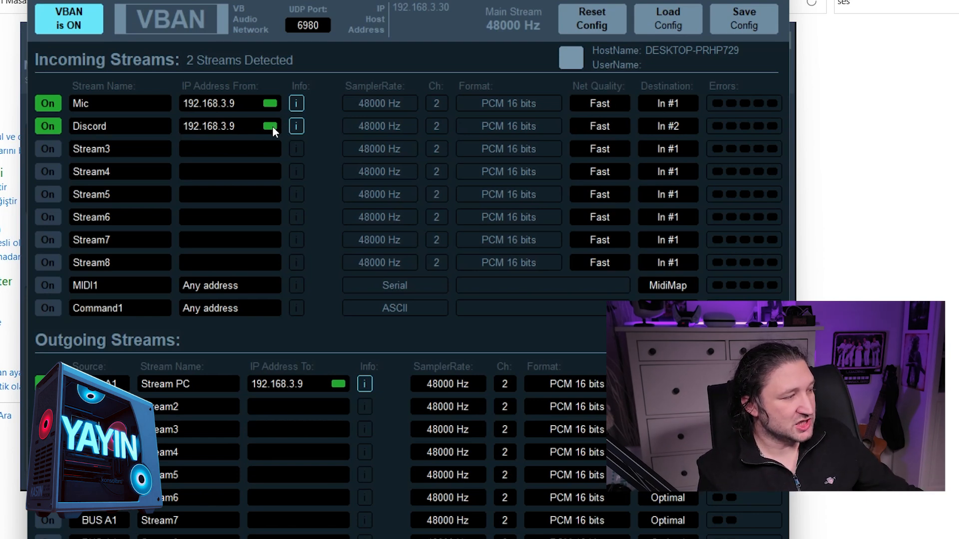
Review the destination inputs of the Mic and Discord incoming streams, and close the VBAN configuration.
{"action": "left_click_drag", "start_coordinate": [268, 8], "coordinate": [237, 66]}
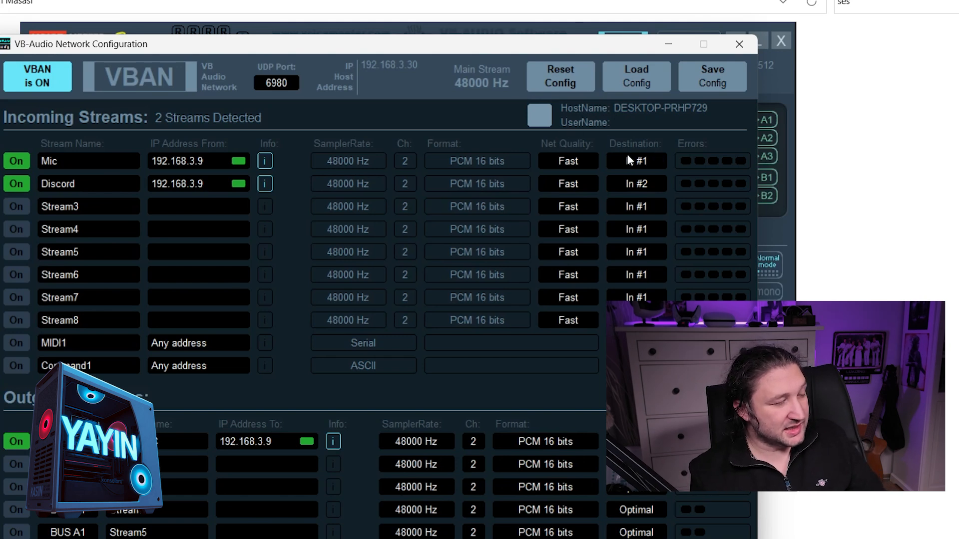
{"action": "left_click_drag", "start_coordinate": [520, 44], "coordinate": [696, 46]}
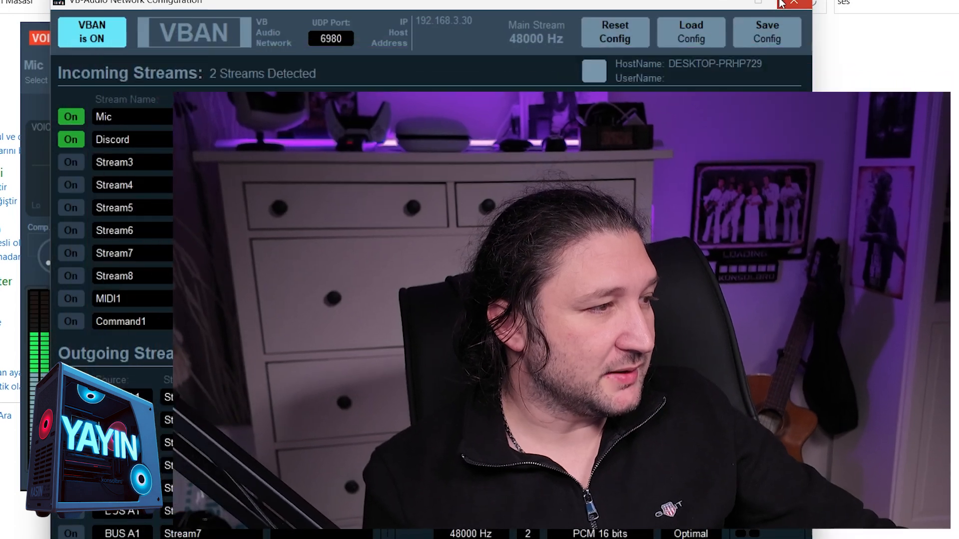
{"action": "left_click", "coordinate": [781, 4]}
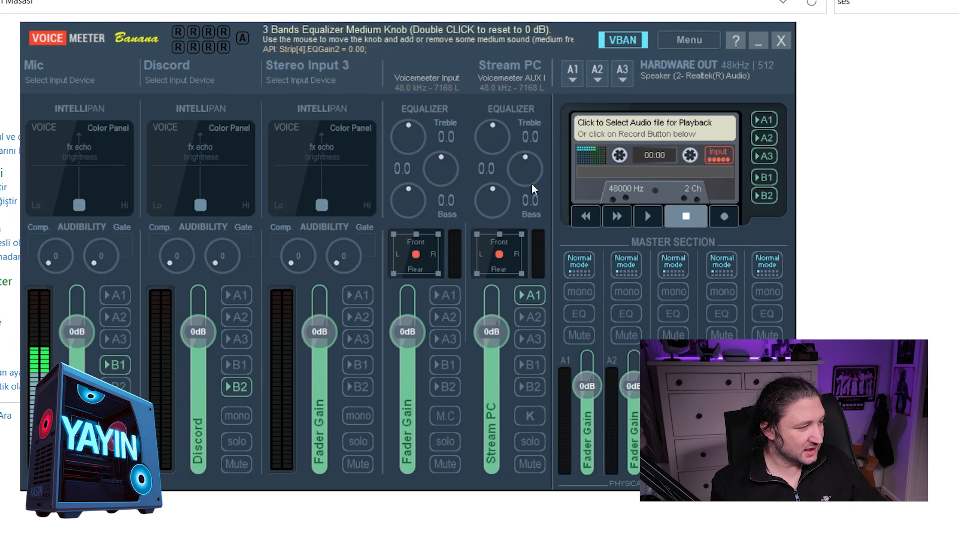
Switch to YouTube and open the KONSOLBRO video Alan Wake 2 Türkçe Oynuyoruz Brolar. Bölüm 4 from the search results.
{"action": "left_click", "coordinate": [521, 296]}
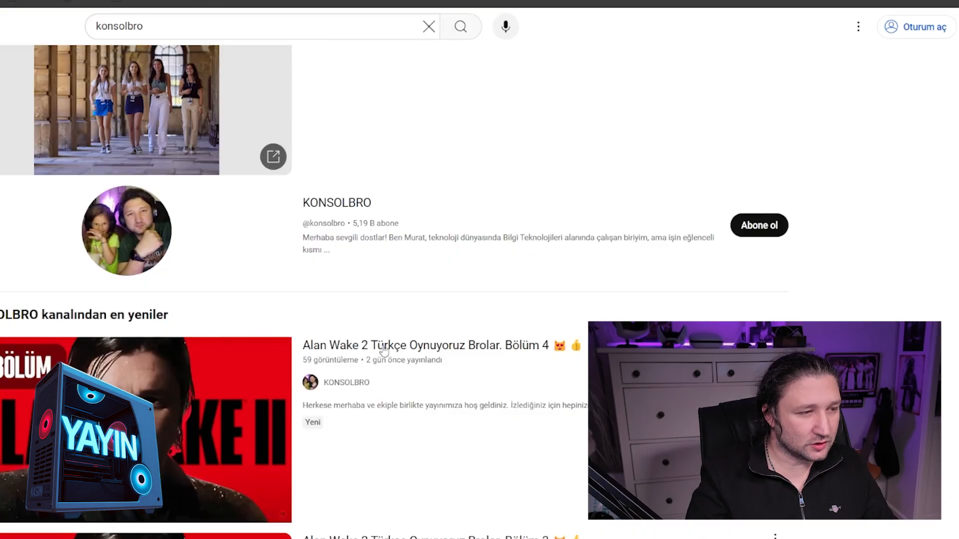
{"action": "scroll", "coordinate": [384, 348], "scroll_direction": "down", "scroll_amount": 2}
{"action": "left_click", "coordinate": [396, 220]}
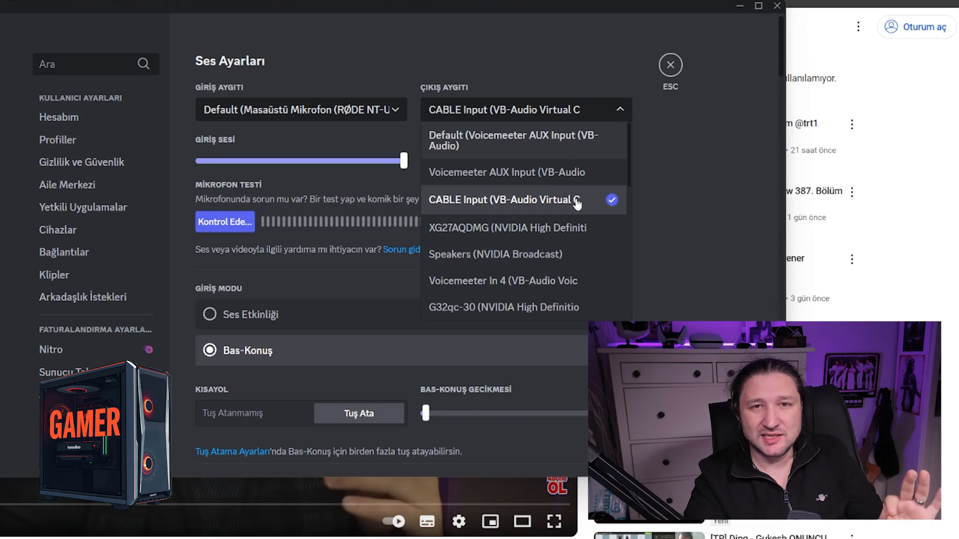
Choose CABLE Input as the output device in Discord's voice settings on the gaming PC and start the microphone test.
{"action": "left_click", "coordinate": [612, 204]}
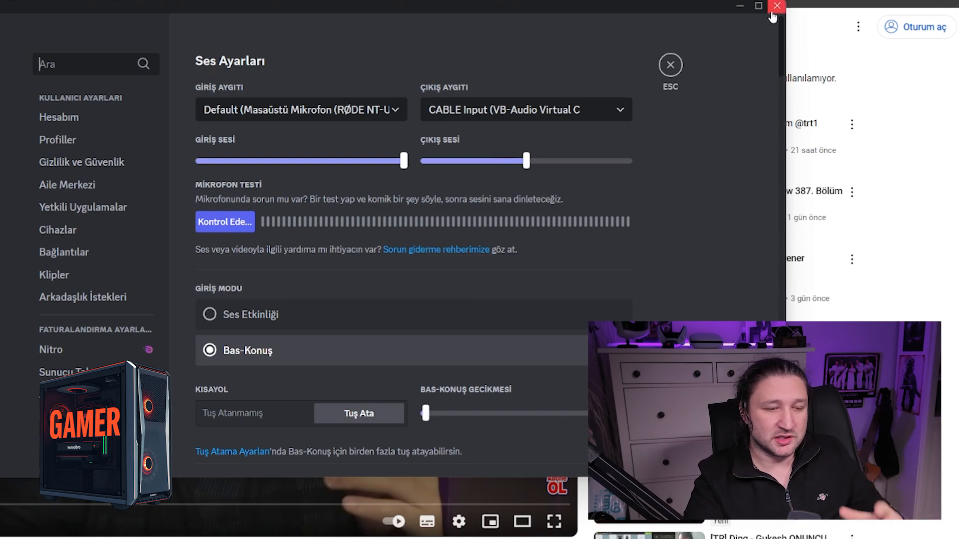
{"action": "left_click", "coordinate": [227, 221]}
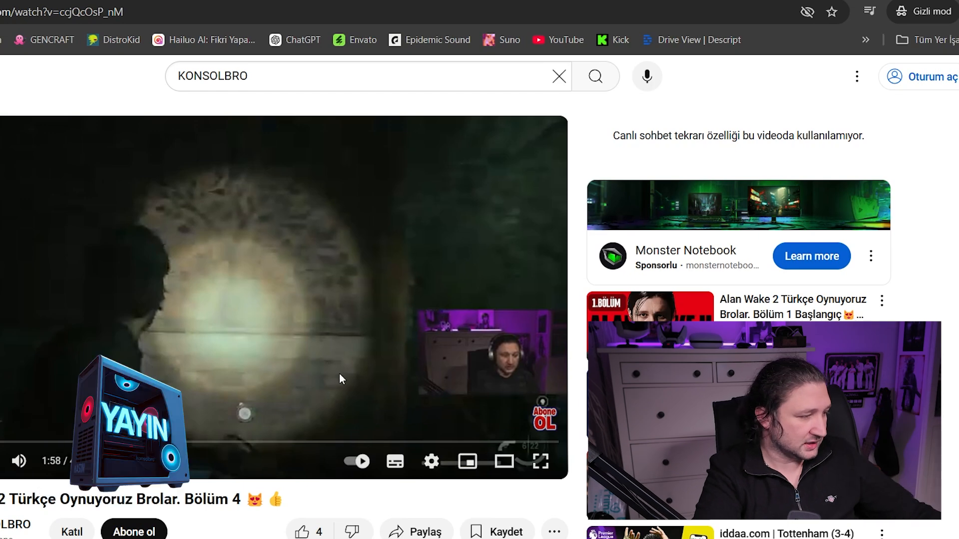
Switch to OBS on the streaming PC and open the audio (Ses) section of its settings.
{"action": "left_click", "coordinate": [548, 538]}
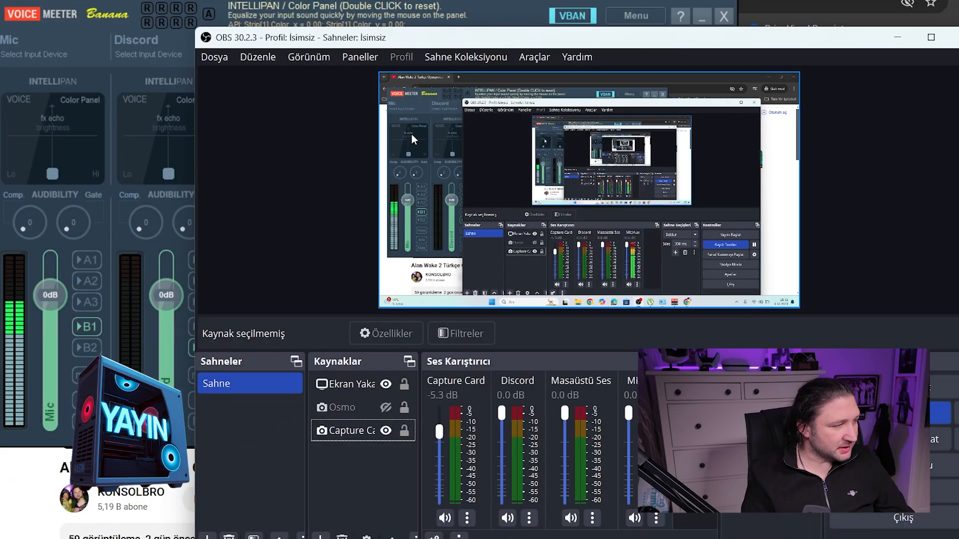
{"action": "left_click", "coordinate": [220, 62]}
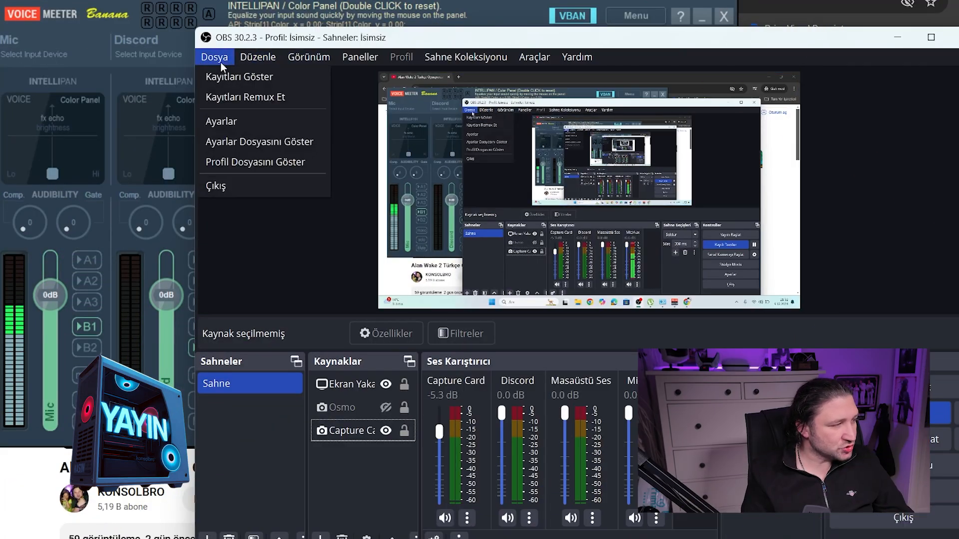
{"action": "left_click", "coordinate": [226, 123]}
{"action": "left_click", "coordinate": [268, 133]}
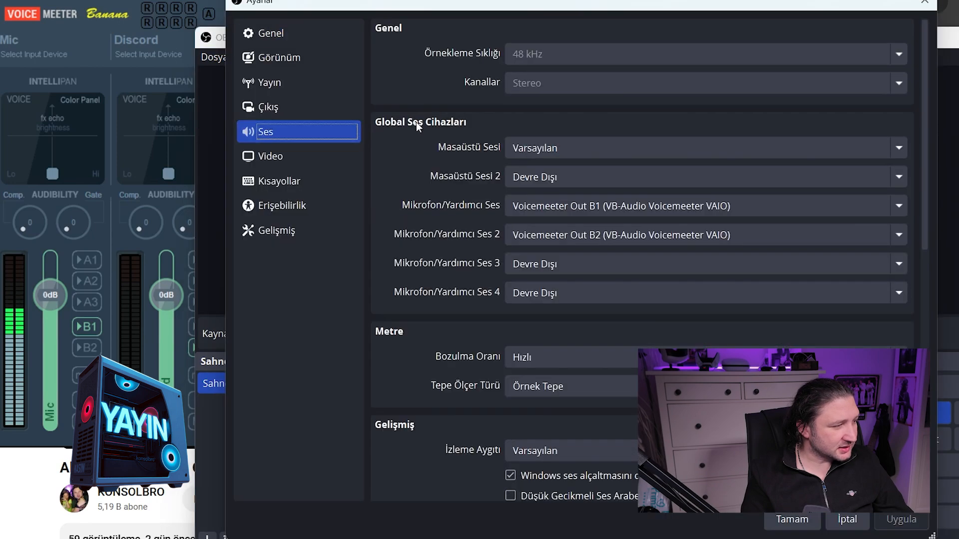
Use Varsayılan for Masaüstü Sesi, Voicemeeter Out B1 for Mikrofon/Yardımcı Ses and Voicemeeter Out B2 for Mikrofon/Yardımcı Ses 2, and close the settings.
{"action": "left_click", "coordinate": [532, 142]}
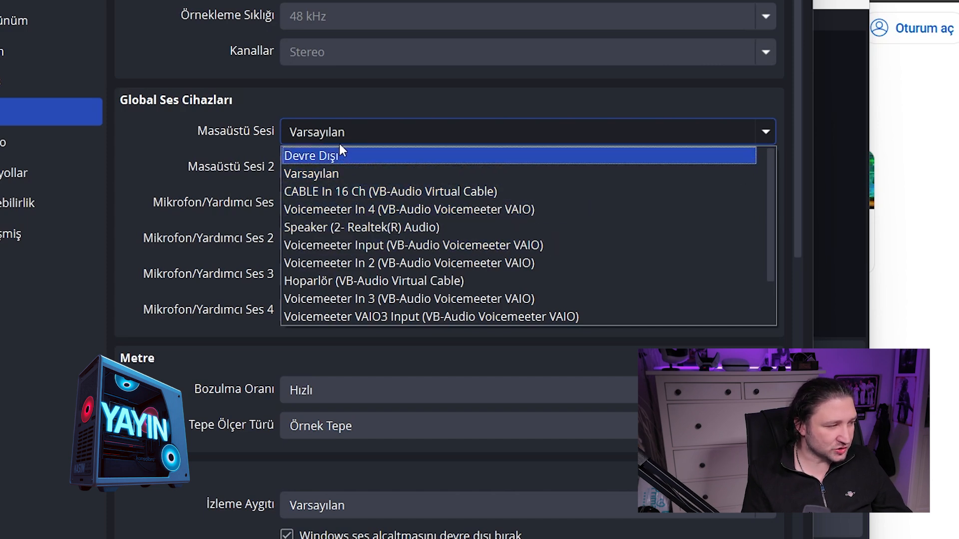
{"action": "left_click", "coordinate": [342, 172]}
{"action": "left_click", "coordinate": [344, 200]}
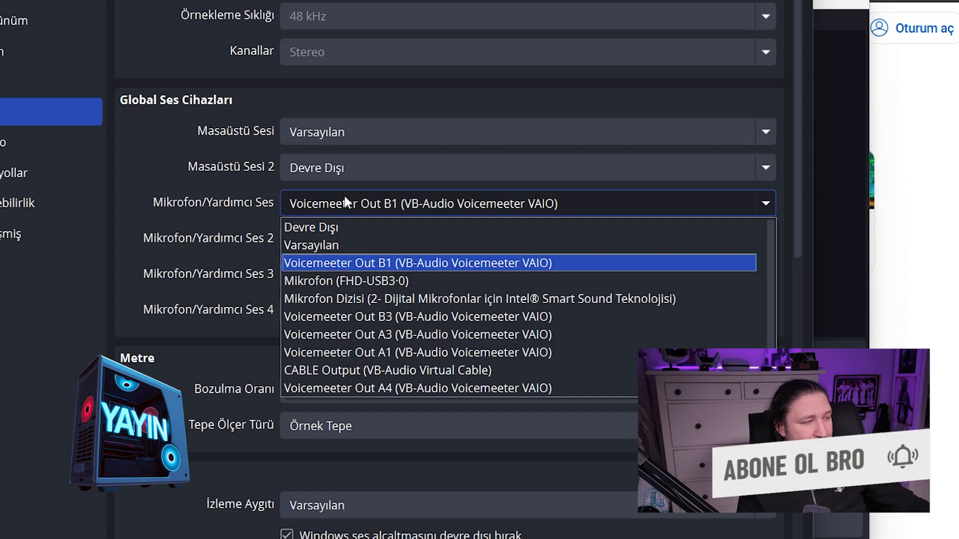
{"action": "left_click", "coordinate": [390, 264]}
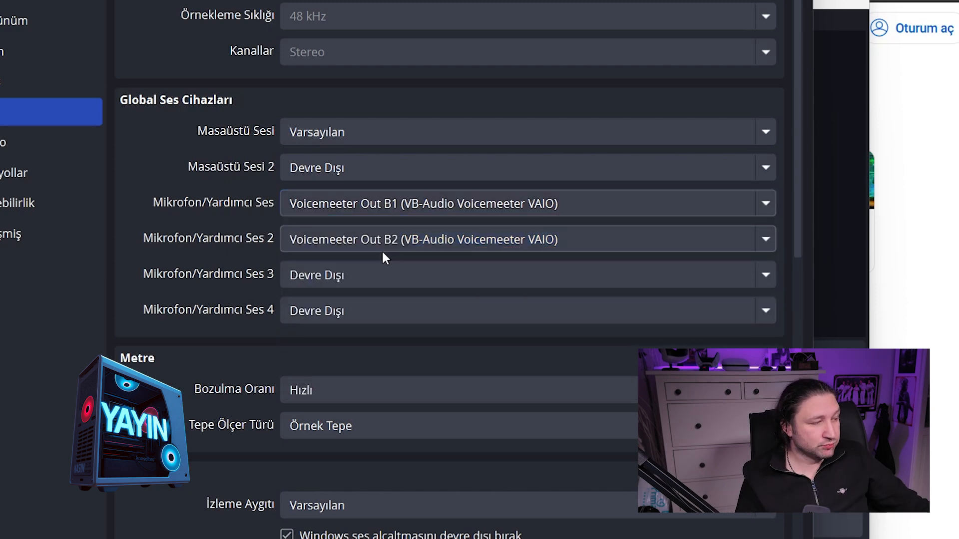
{"action": "left_click", "coordinate": [380, 250]}
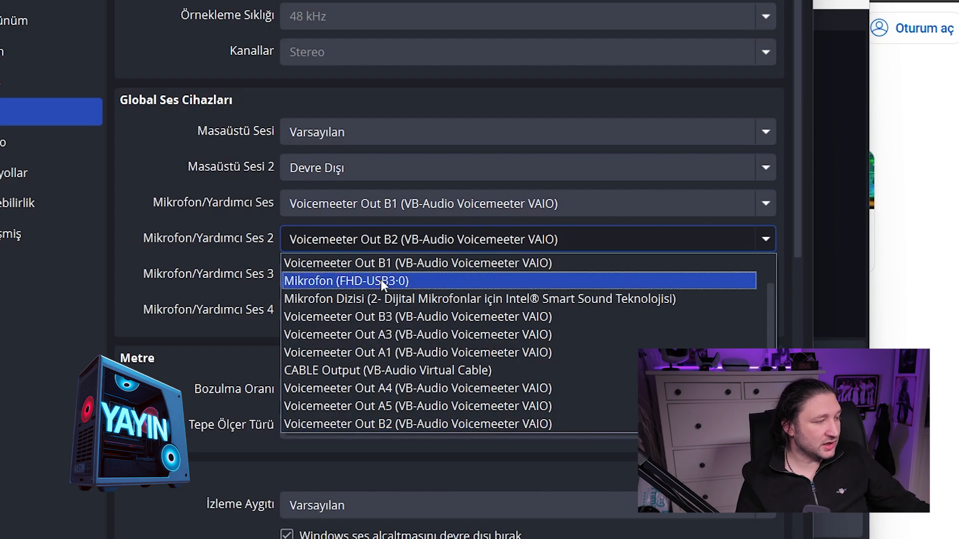
{"action": "left_click", "coordinate": [370, 235]}
{"action": "left_click", "coordinate": [719, 538]}
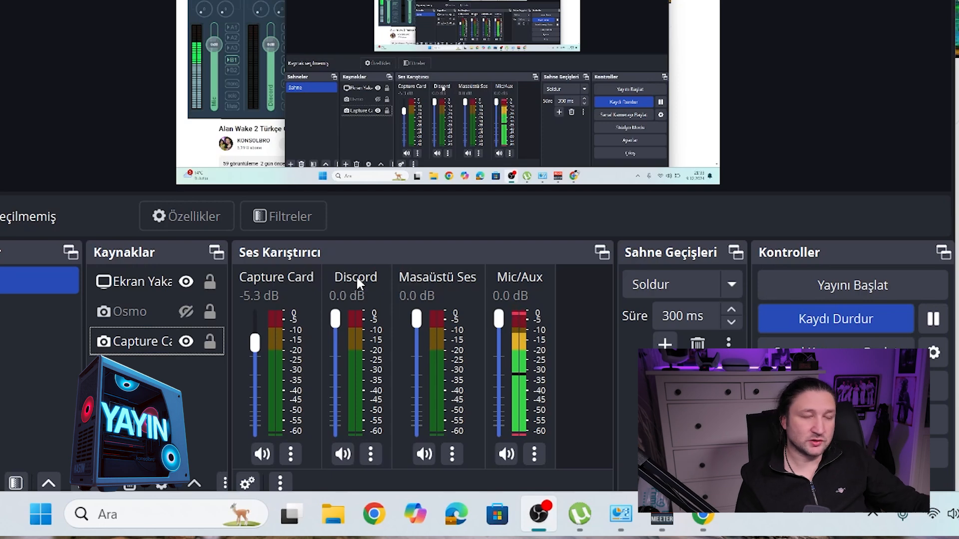
View the rename and other options available for the Discord channel in the OBS audio mixer.
{"action": "right_click", "coordinate": [357, 282]}
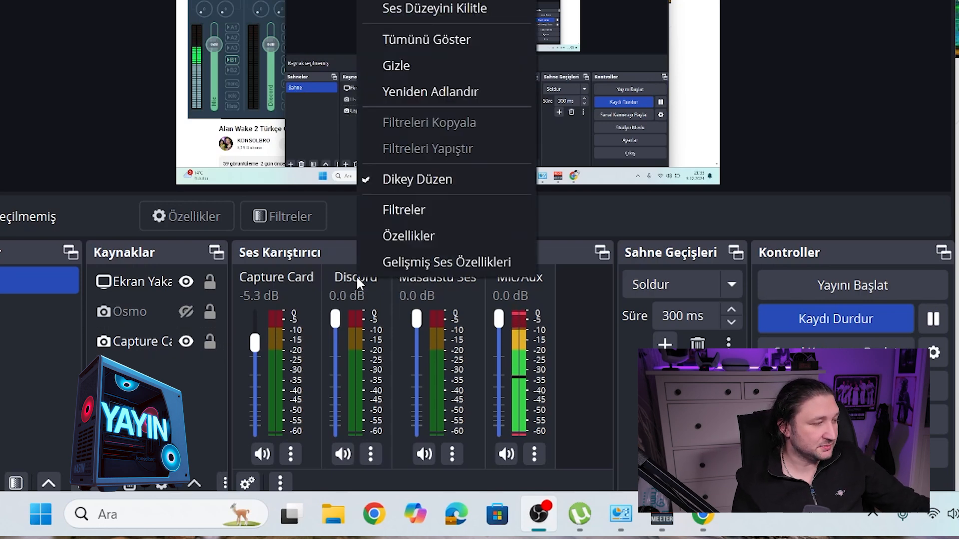
{"action": "left_click", "coordinate": [573, 334]}
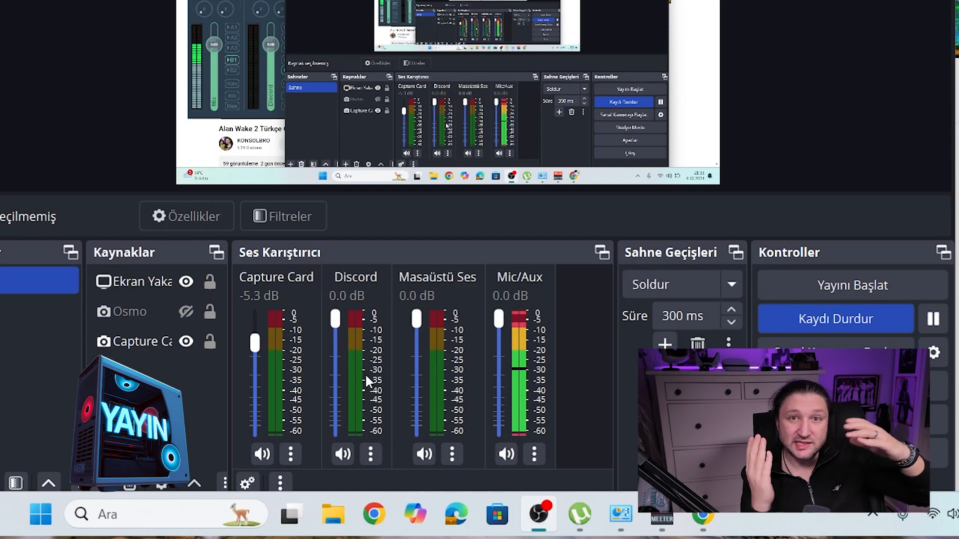
Switch to Voicemeeter Banana, turn off the Mic strip's B1 routing, and check the Mic/Aux meter in OBS.
{"action": "mouse_move", "coordinate": [664, 523]}
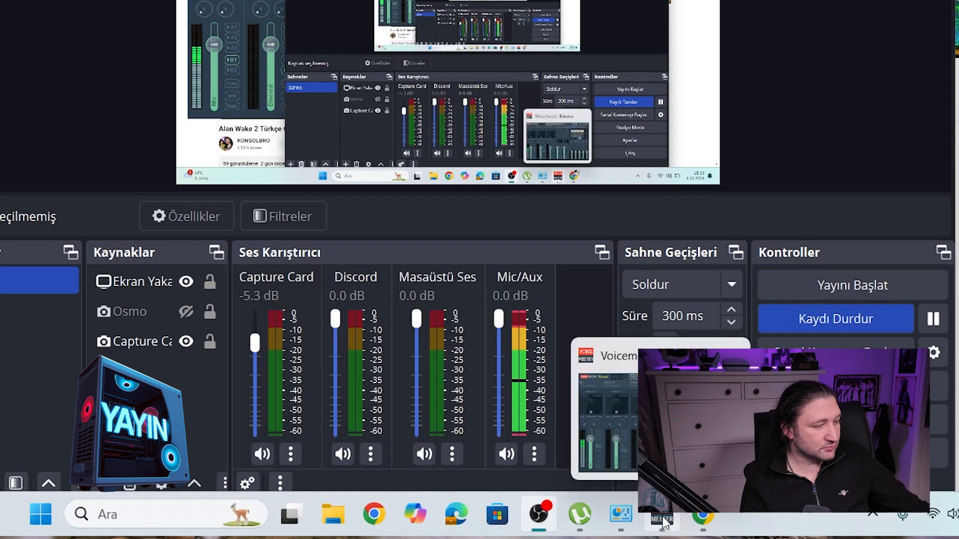
{"action": "left_click", "coordinate": [708, 516]}
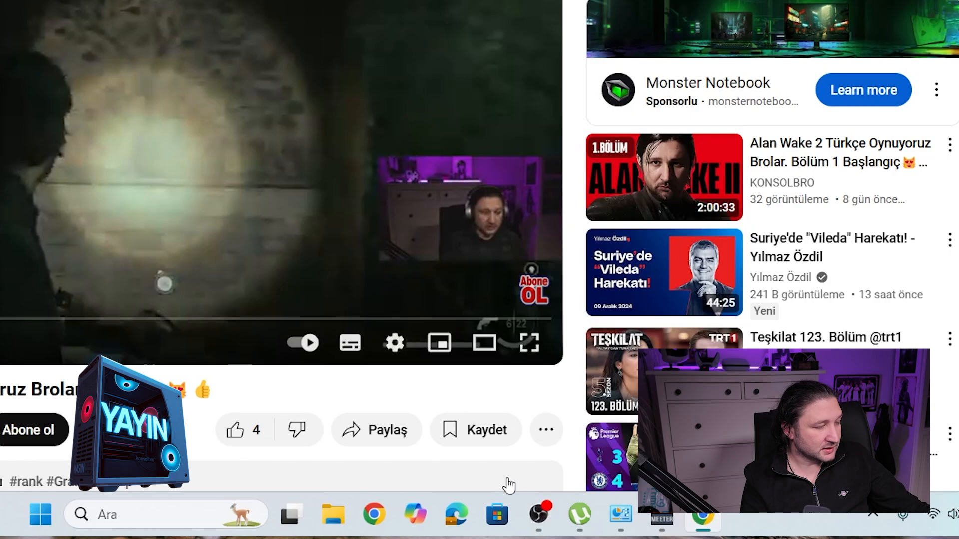
{"action": "left_click", "coordinate": [538, 514]}
{"action": "left_click", "coordinate": [662, 517]}
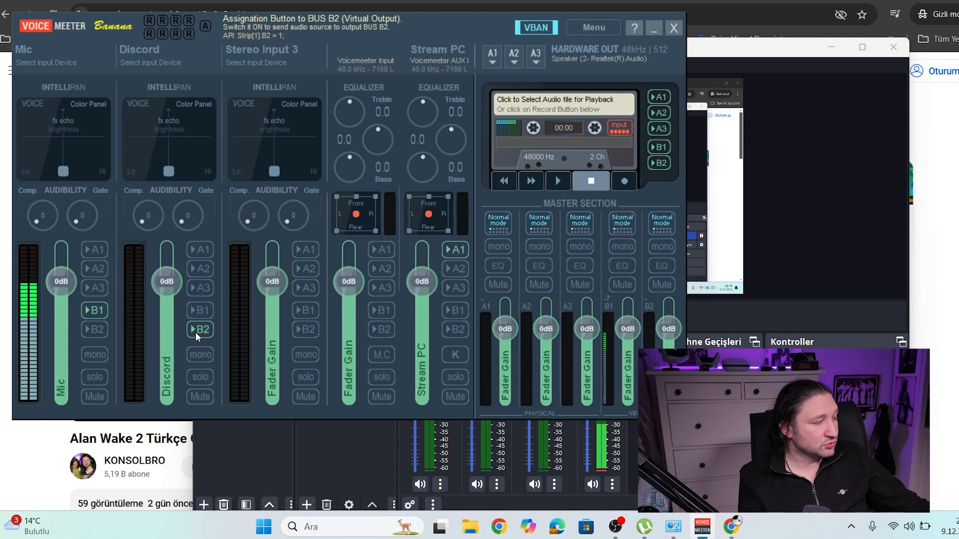
{"action": "left_click", "coordinate": [95, 310]}
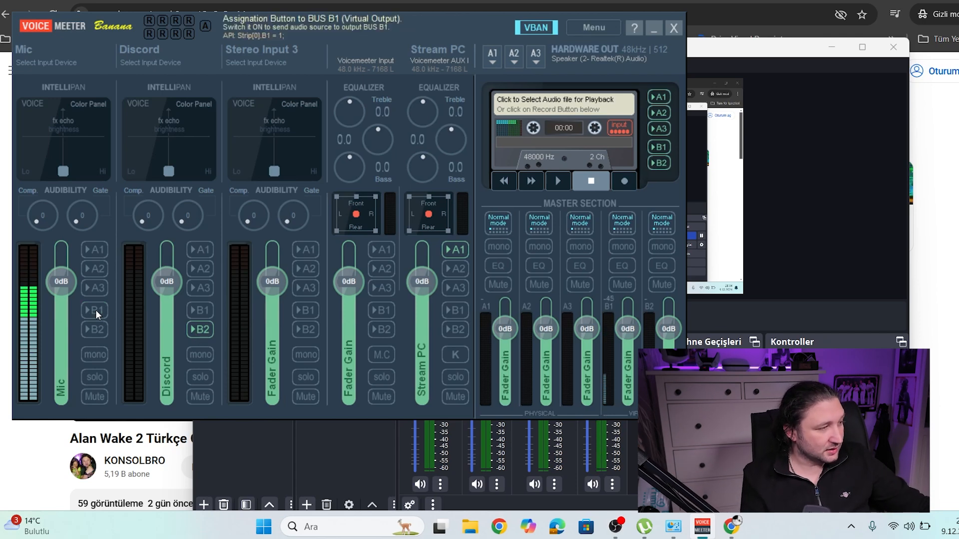
{"action": "left_click", "coordinate": [306, 449]}
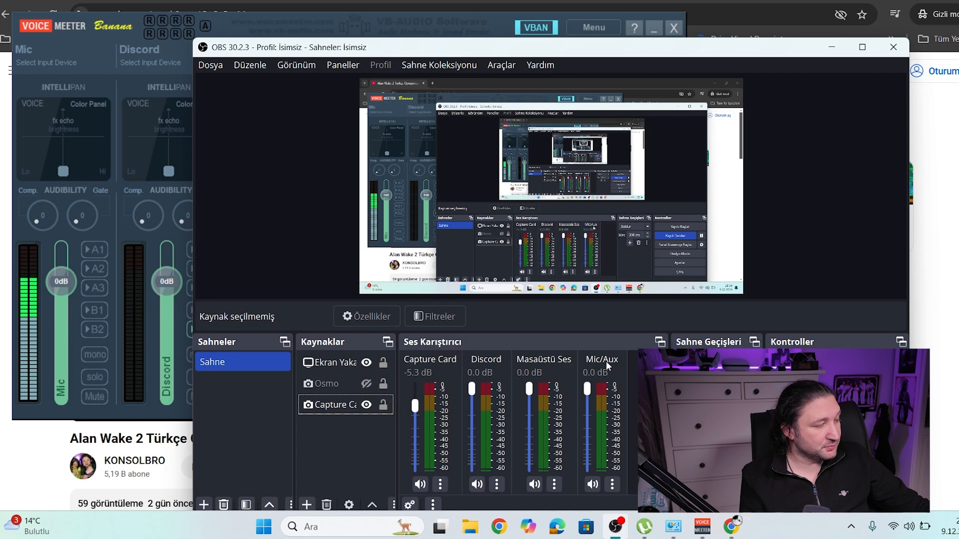
Turn the Mic strip's B1 routing back on and toggle the Discord strip's B2 routing off and on.
{"action": "left_click", "coordinate": [97, 316]}
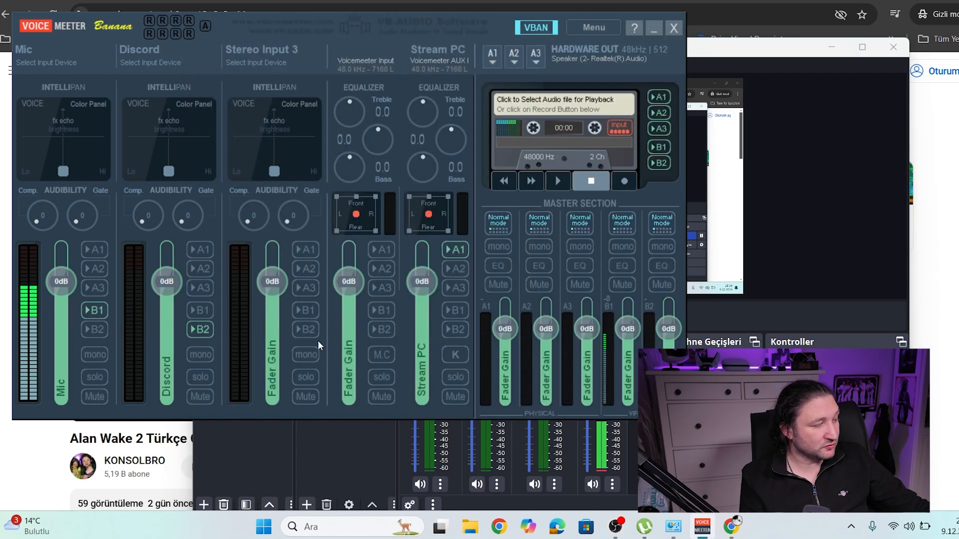
{"action": "left_click", "coordinate": [201, 331]}
{"action": "left_click", "coordinate": [202, 331]}
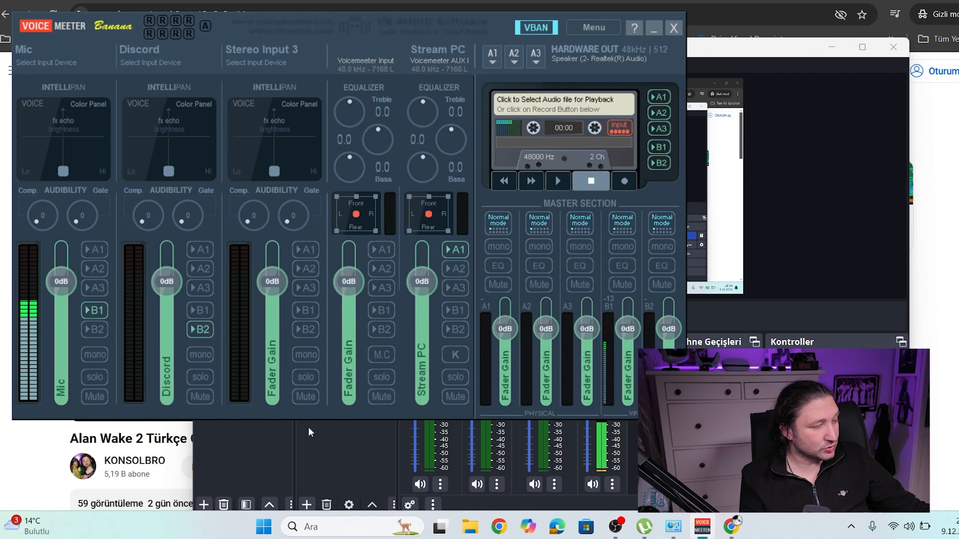
Return to OBS and inspect the Capture Card source's properties, including its FHD-USB3-0 device.
{"action": "left_click", "coordinate": [308, 427]}
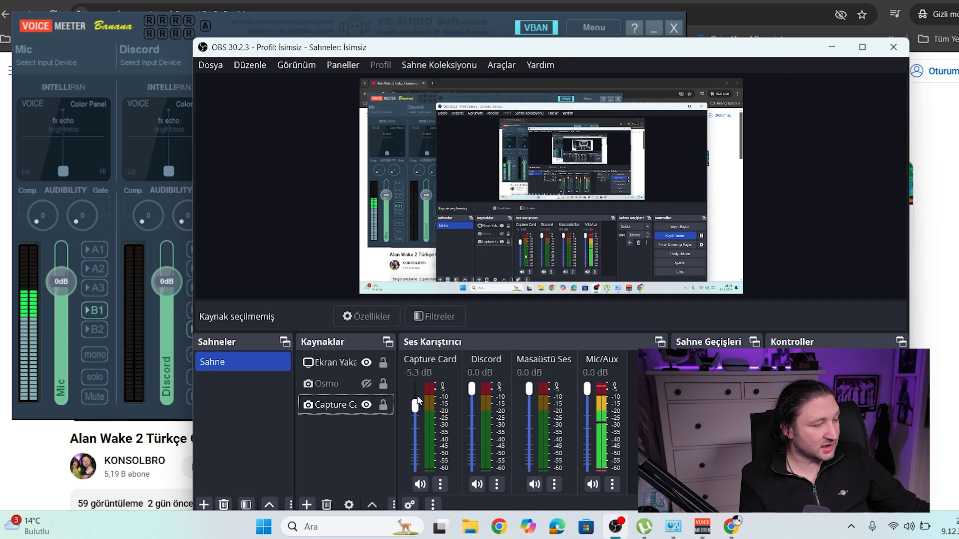
{"action": "double_click", "coordinate": [337, 410]}
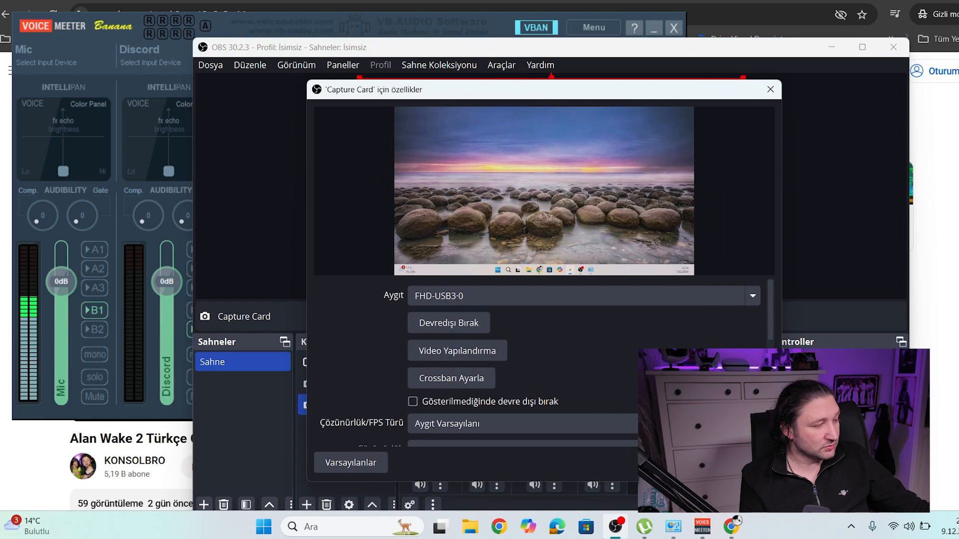
{"action": "left_click", "coordinate": [706, 462]}
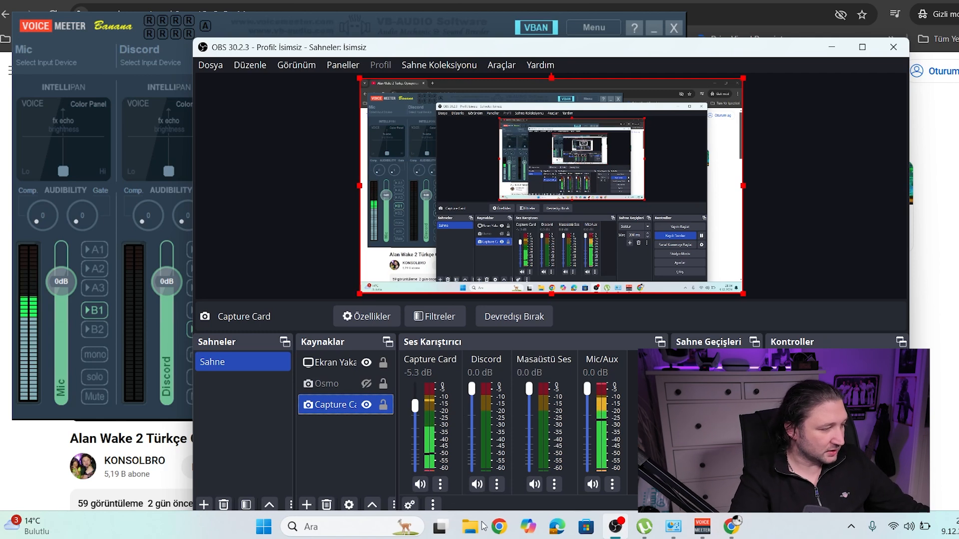
Mute the Mic/Aux channel in the OBS audio mixer and clear the source selection.
{"action": "left_click", "coordinate": [590, 482]}
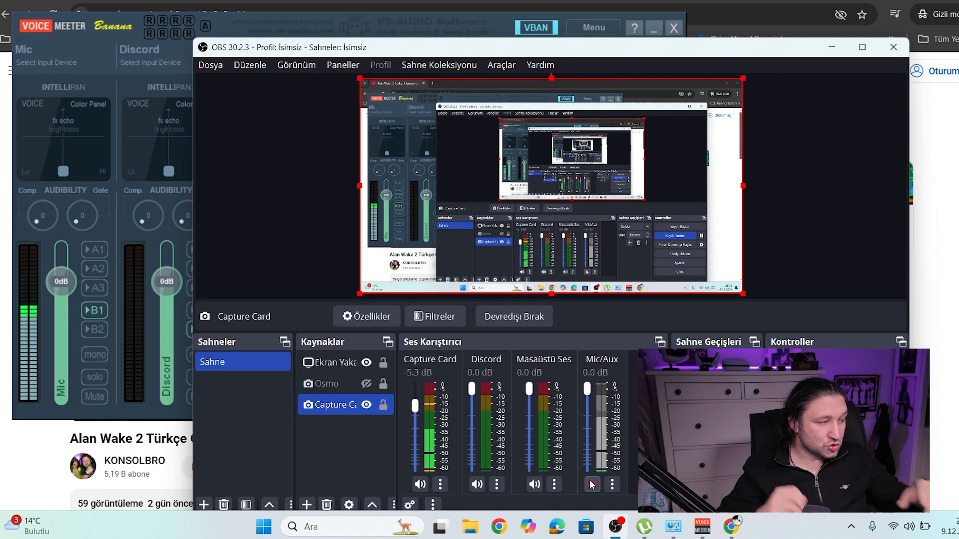
{"action": "left_click", "coordinate": [337, 451]}
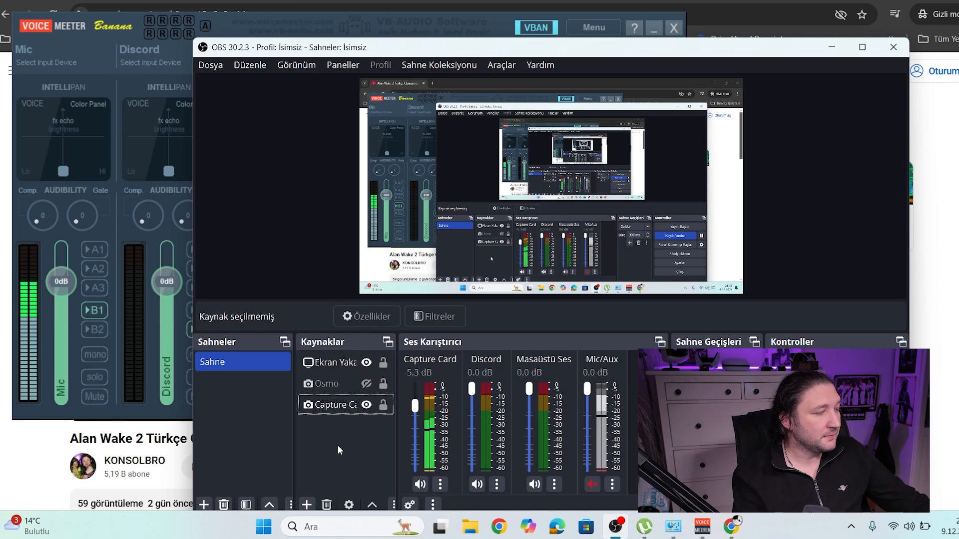
Select the Ekran Yakalama and Capture Card sources together in the scene.
{"action": "left_click", "coordinate": [325, 364]}
{"action": "left_click", "coordinate": [327, 405], "text": "ctrl"}
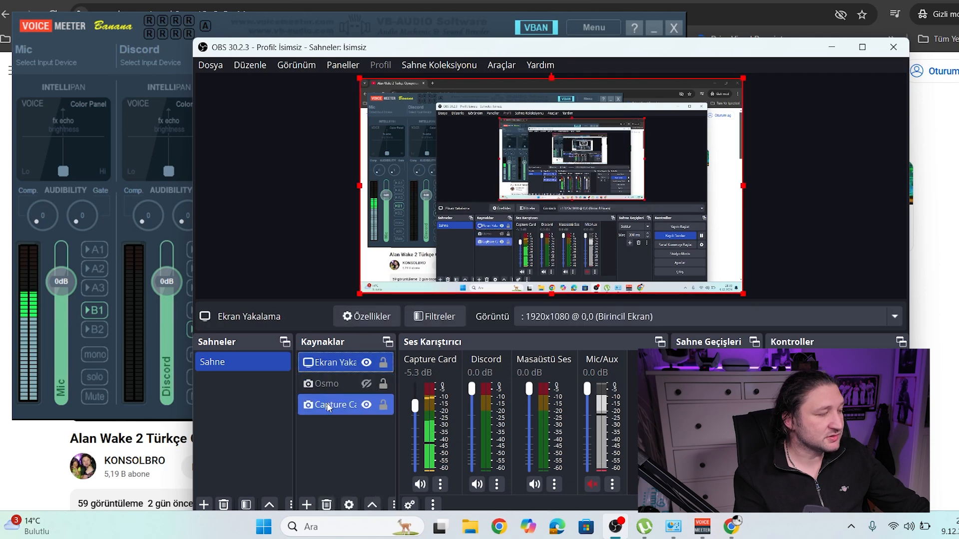